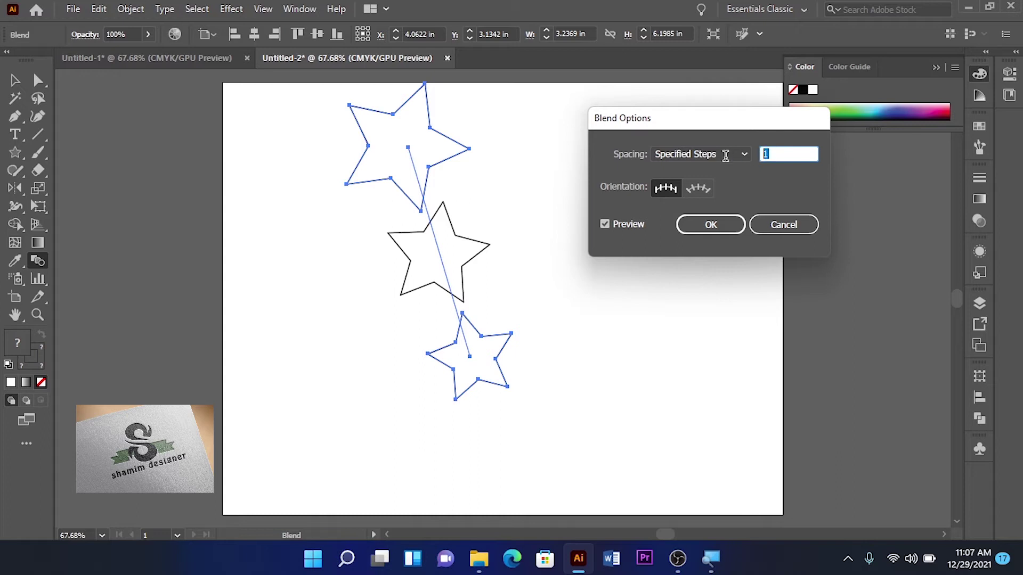
# Step: Try 50 specified steps on the star blend and apply a Specified Distance spacing of 0.0556 in instead
pyautogui.write('50')
pyautogui.click(606, 223)
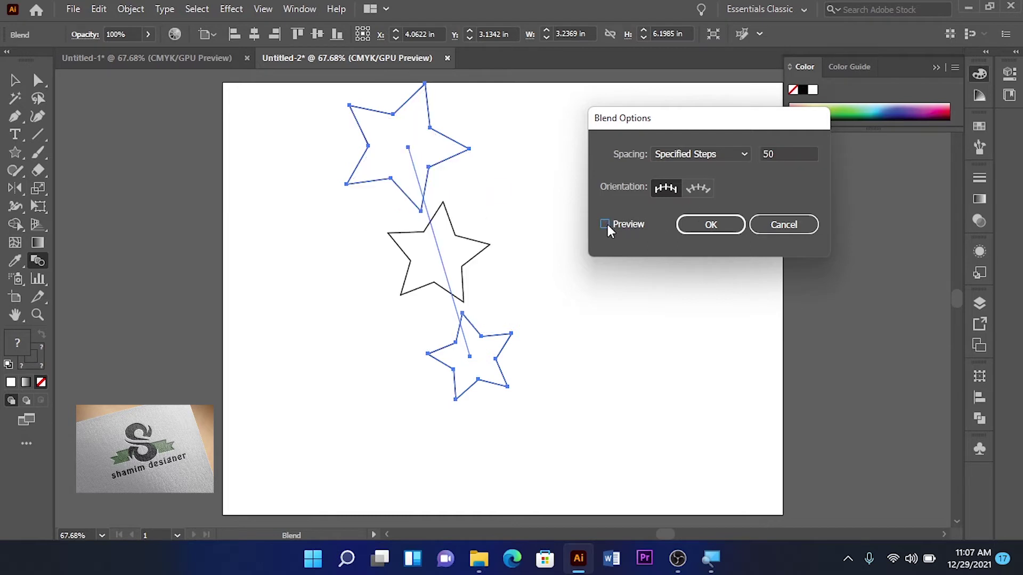
pyautogui.click(741, 155)
pyautogui.click(713, 201)
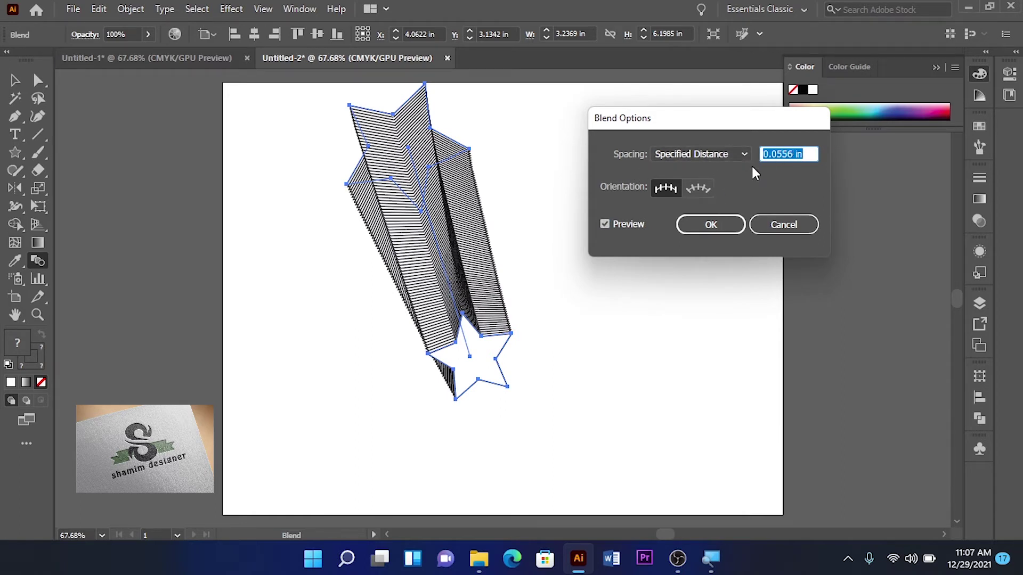
pyautogui.click(724, 224)
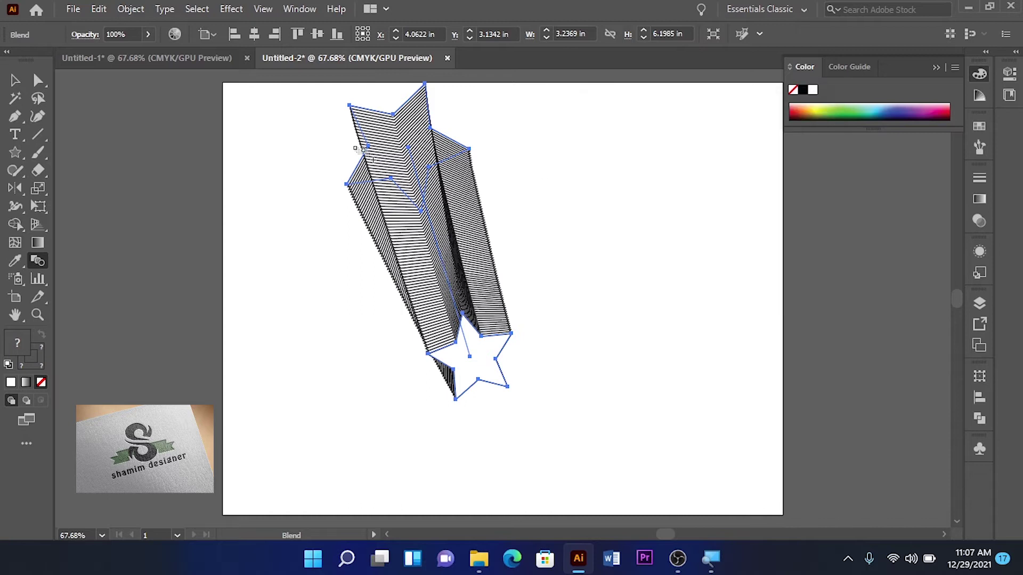
# Step: Move the blend's small star to the artboard's lower right and round its corners to about 0.23 in
pyautogui.click(37, 80)
pyautogui.click(184, 246)
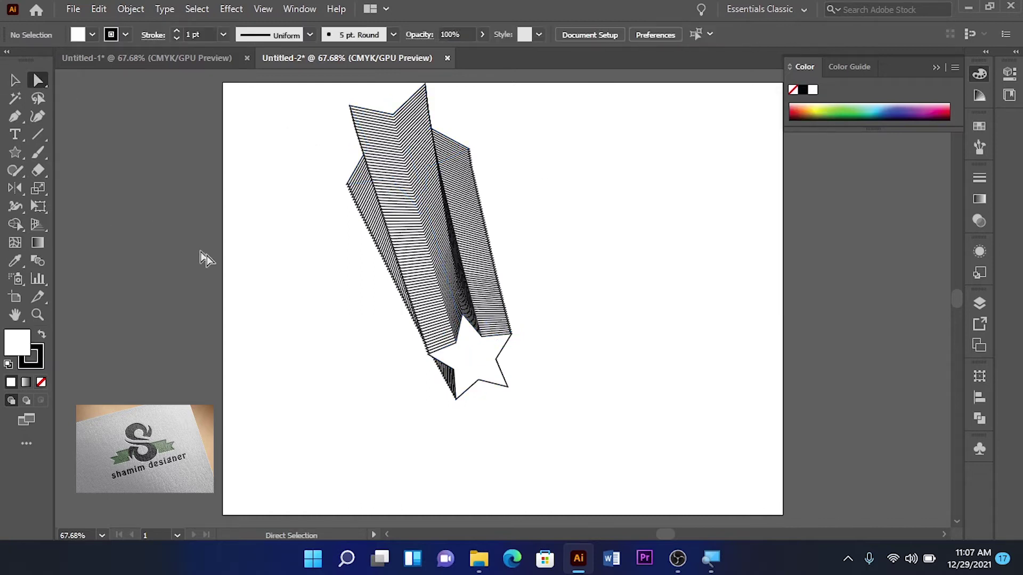
pyautogui.click(479, 365)
pyautogui.moveTo(476, 366); pyautogui.dragTo(556, 292)
pyautogui.moveTo(558, 292); pyautogui.dragTo(624, 390)
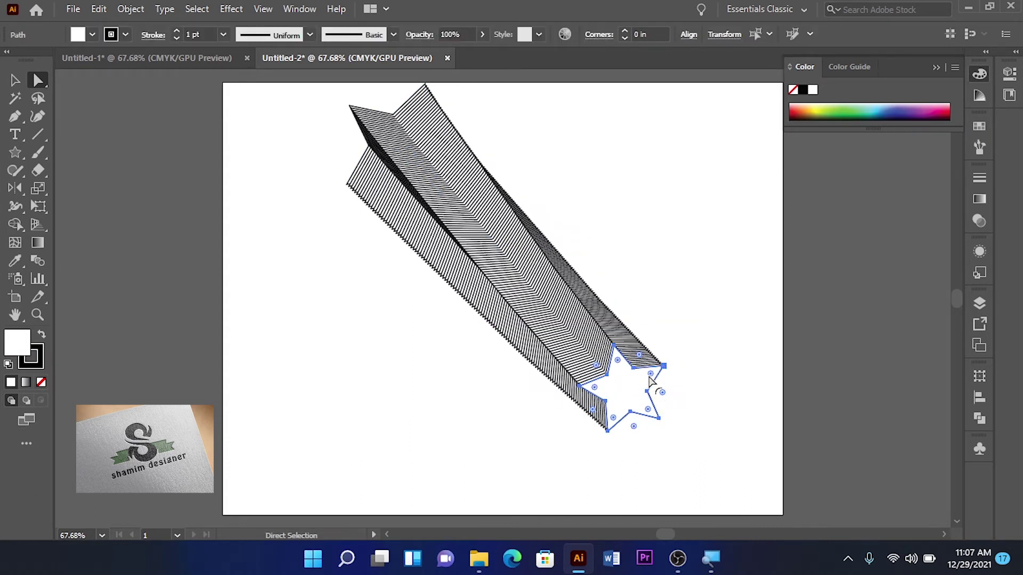
pyautogui.moveTo(651, 375); pyautogui.dragTo(642, 408)
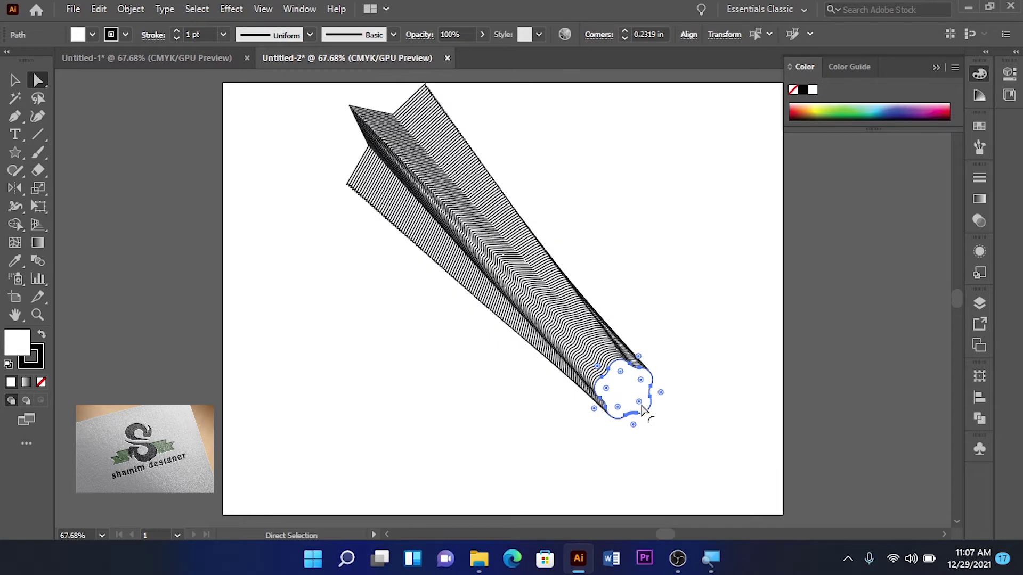
# Step: Undo the last edits to the small star and delete the remaining star blend
pyautogui.press('v')
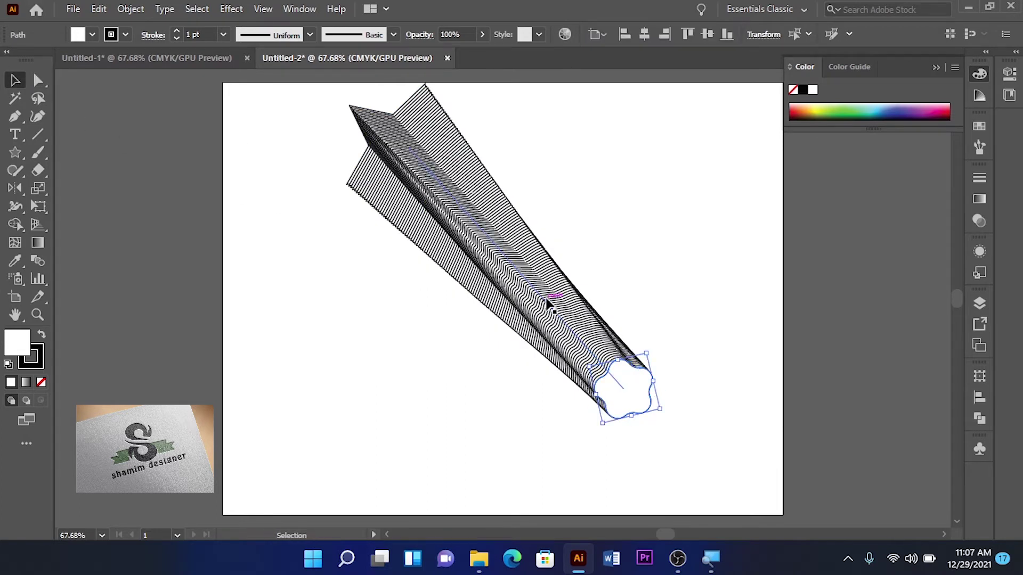
pyautogui.hotkey('ctrl', 'z')
pyautogui.hotkey('ctrl', 'z')
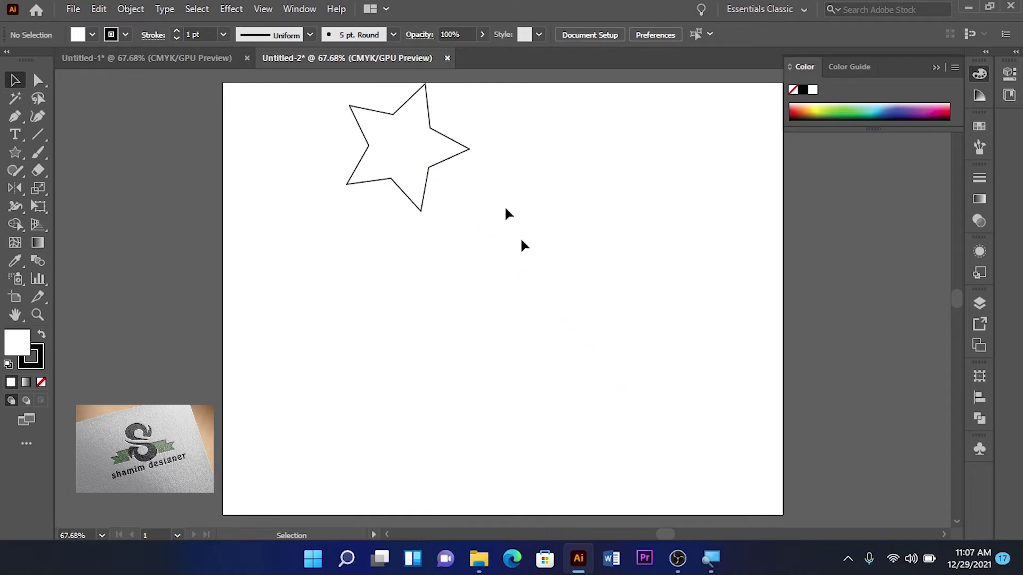
pyautogui.click(440, 149)
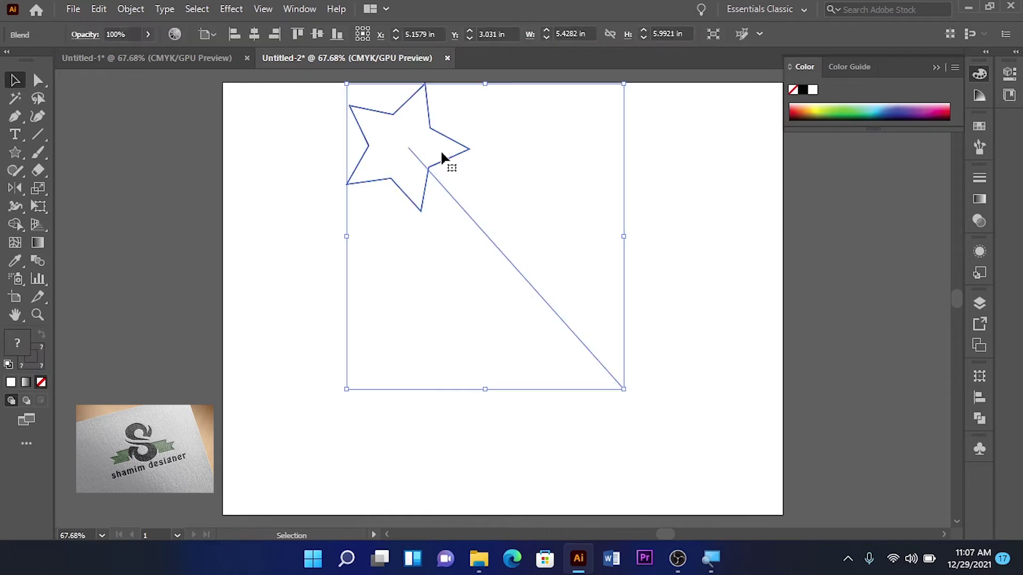
pyautogui.press('Delete')
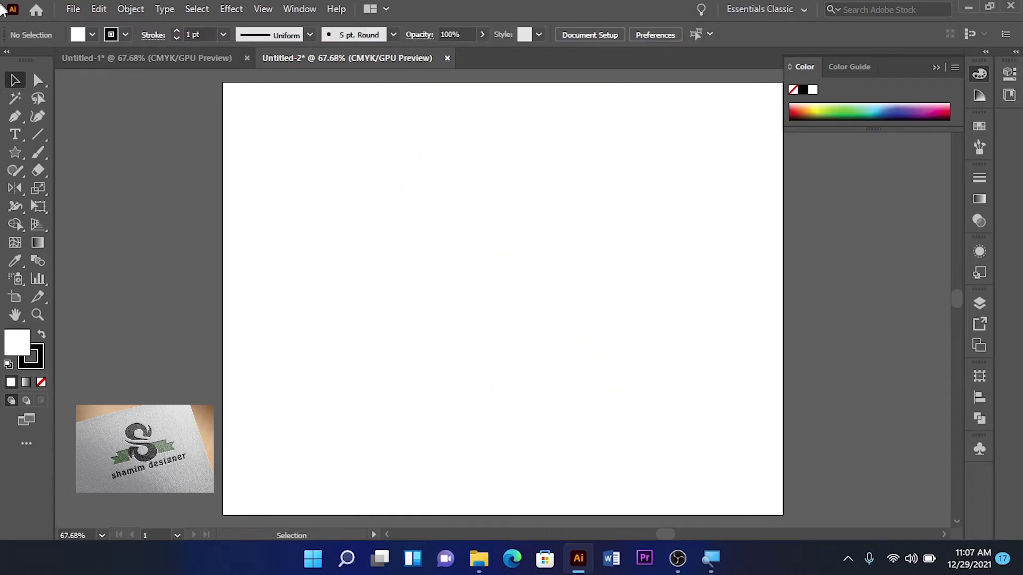
# Step: Draw a wide ellipse about 4 in across in the artboard's upper middle and fill it red
pyautogui.click(15, 153)
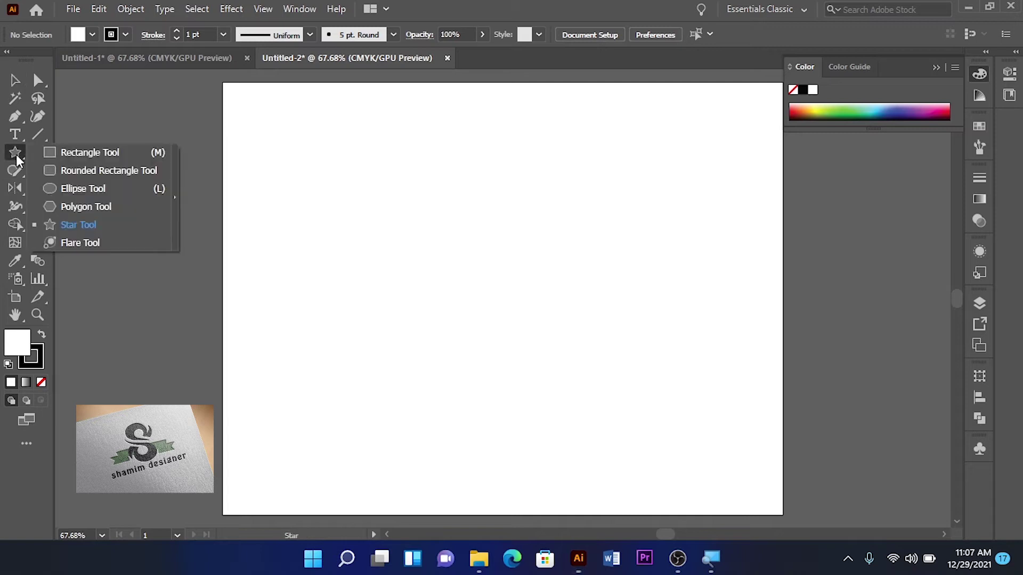
pyautogui.click(88, 187)
pyautogui.moveTo(380, 135); pyautogui.dragTo(588, 223)
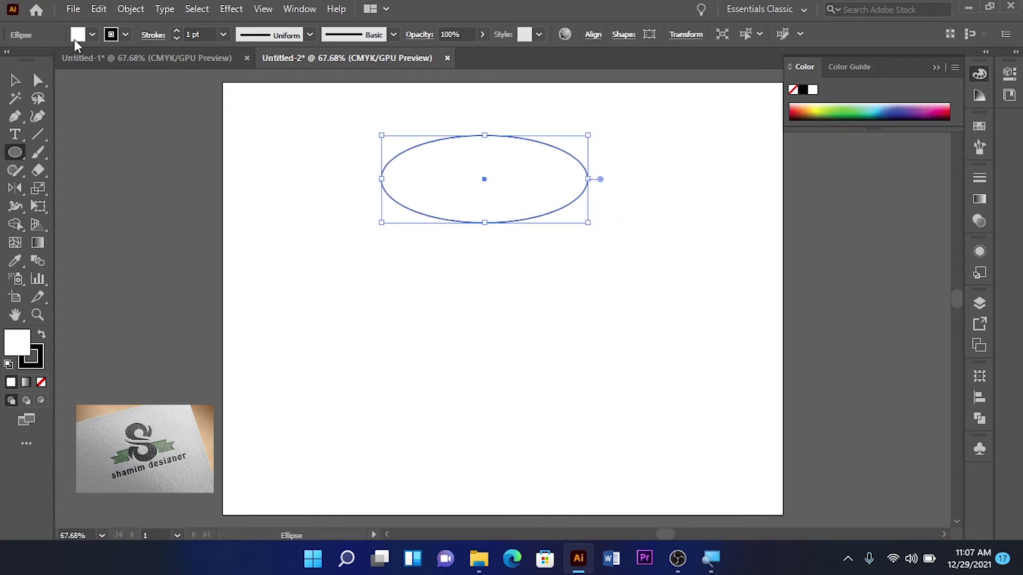
pyautogui.click(91, 34)
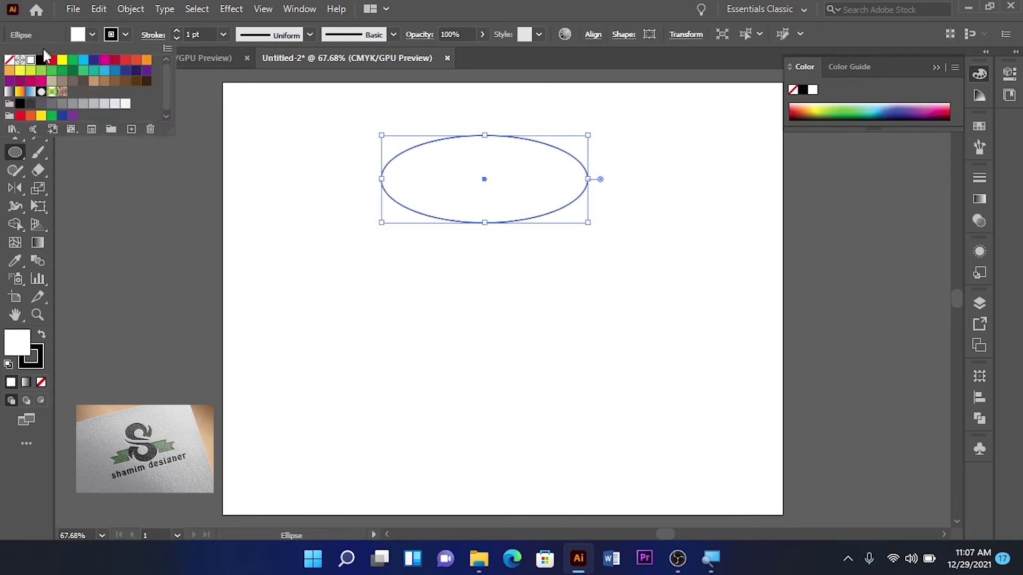
pyautogui.click(51, 63)
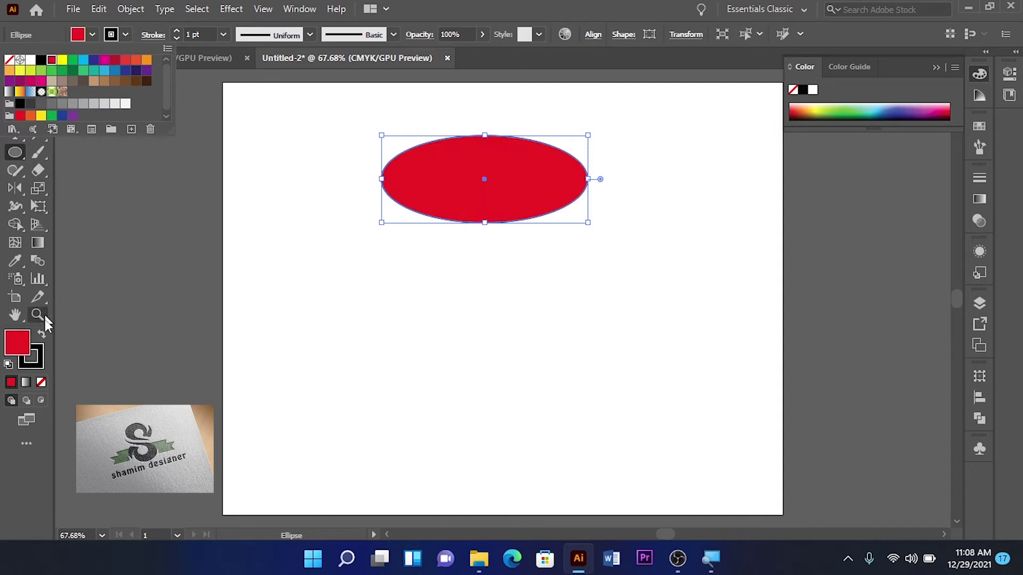
# Step: Remove the stroke from the red ellipse, keeping its fill colour
pyautogui.doubleClick(17, 342)
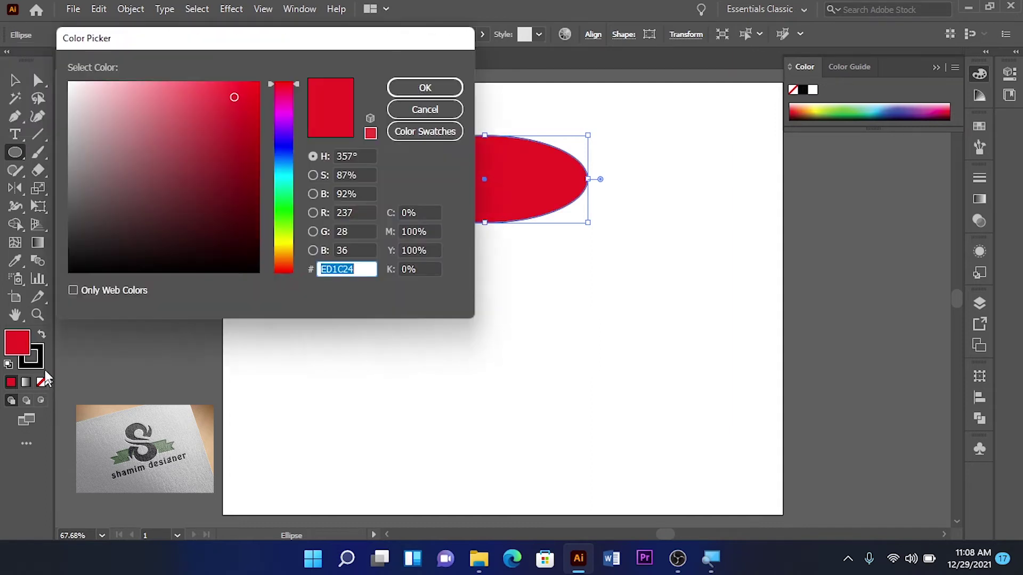
pyautogui.click(423, 107)
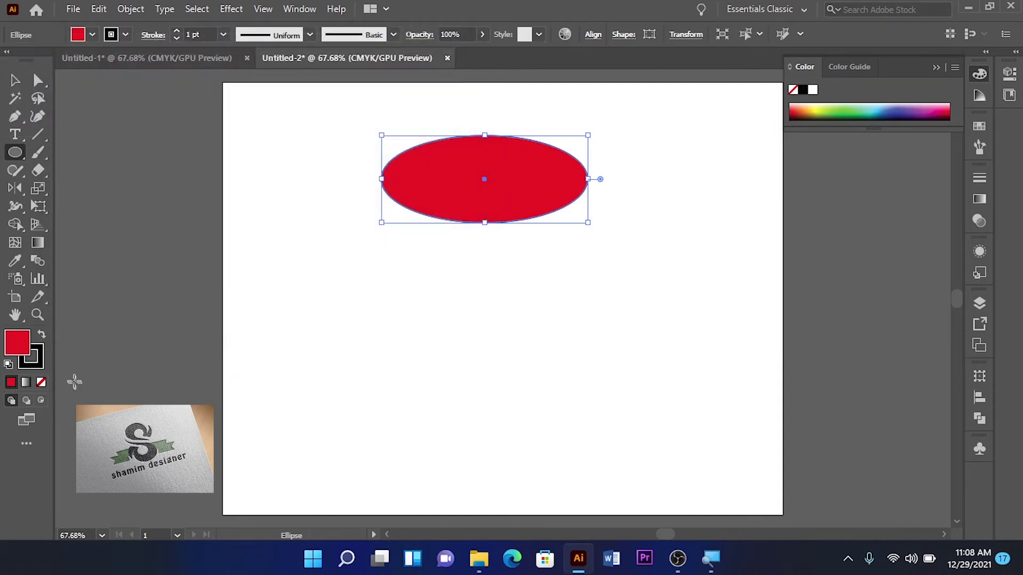
pyautogui.click(33, 362)
pyautogui.click(41, 384)
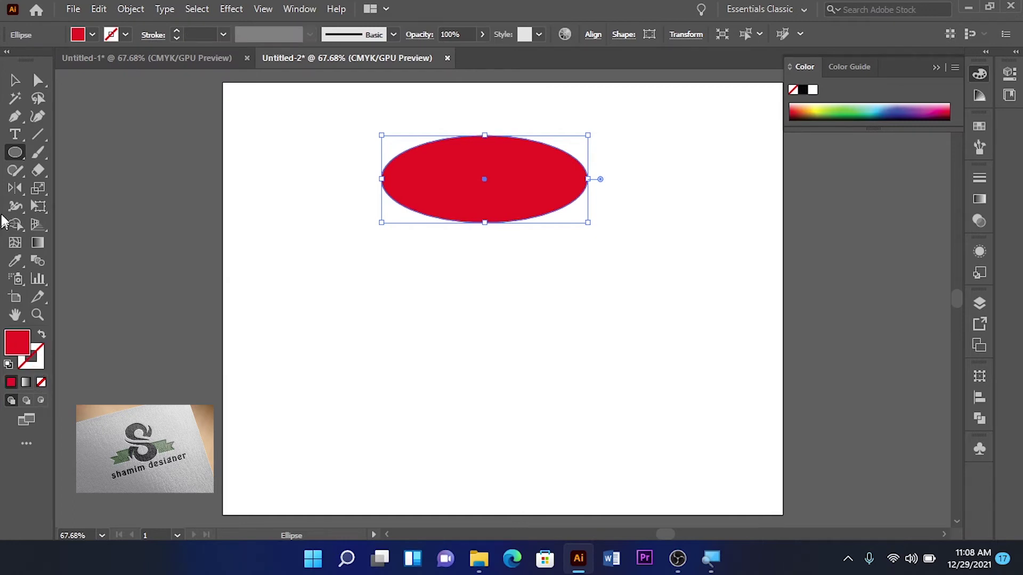
# Step: Draw a smaller, flatter ellipse near the artboard's bottom, below the red one, and fill it yellow
pyautogui.moveTo(414, 396); pyautogui.dragTo(536, 432)
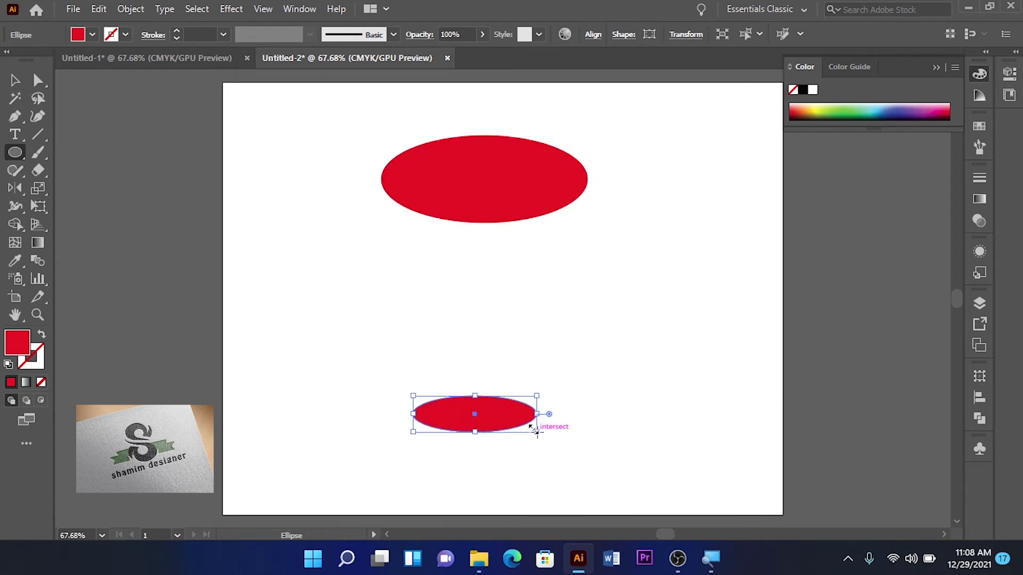
pyautogui.click(88, 38)
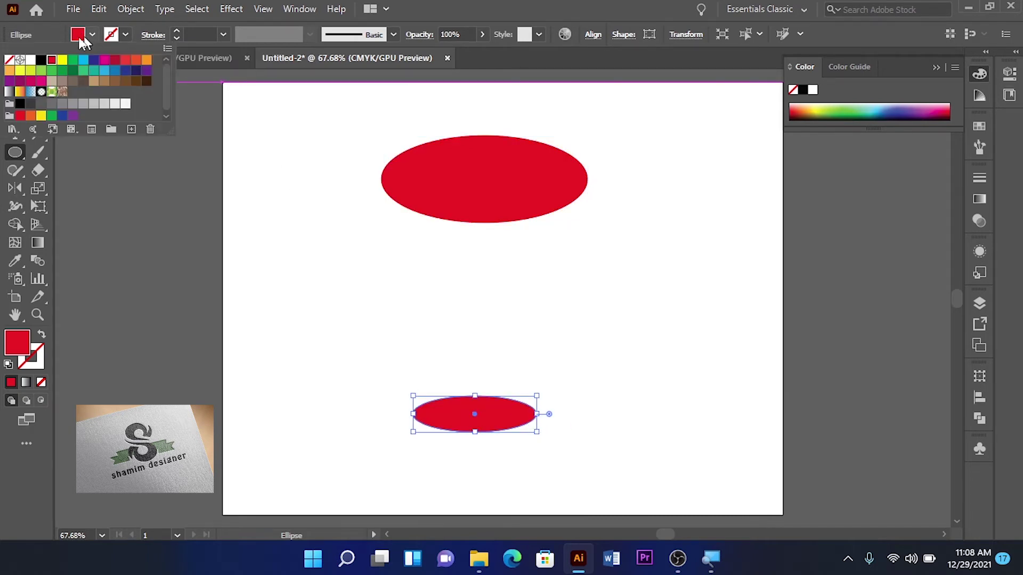
pyautogui.click(62, 61)
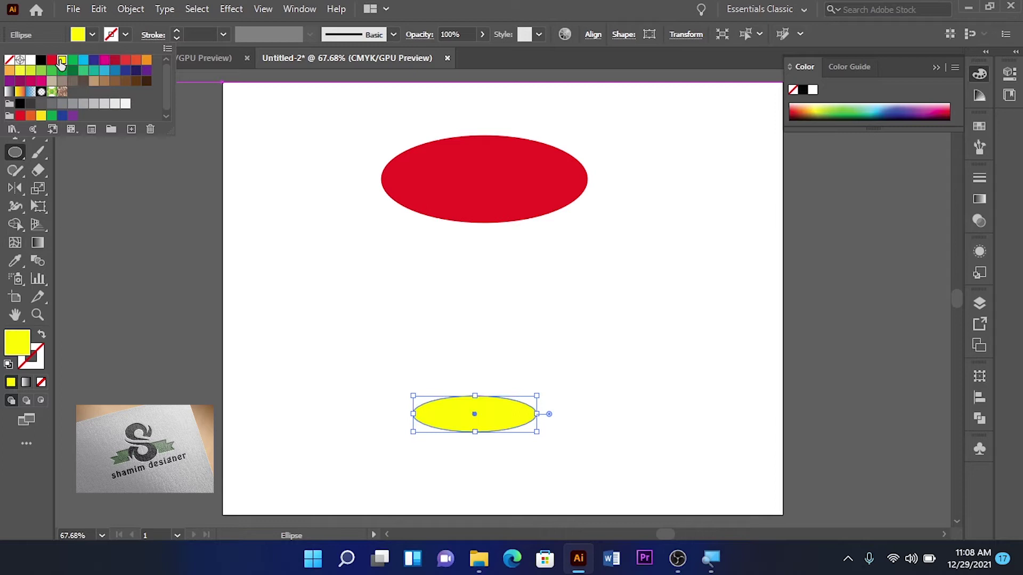
pyautogui.click(539, 8)
# Step: Blend the yellow ellipse with the red one, using Smooth Color spacing
pyautogui.click(43, 262)
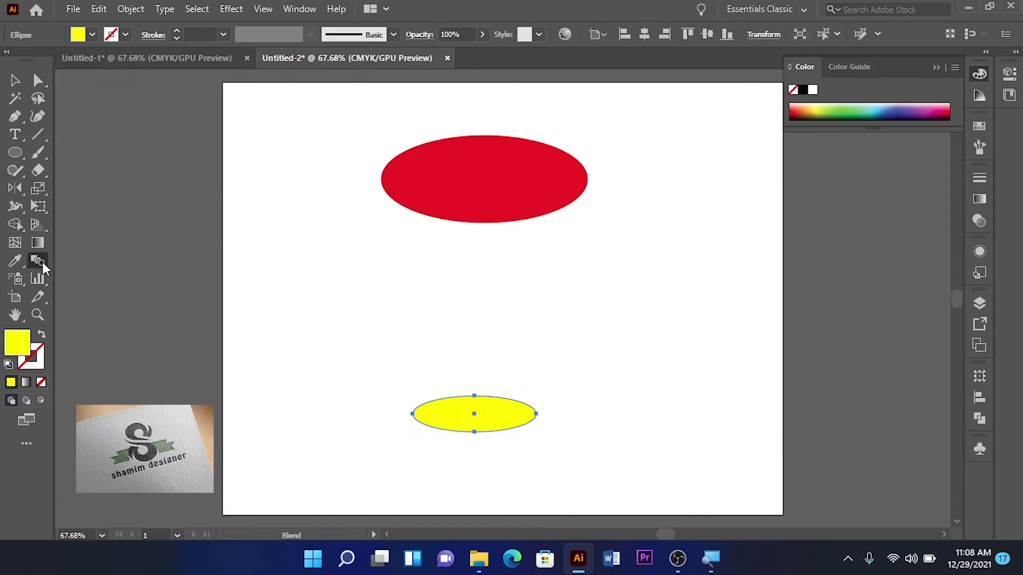
pyautogui.click(475, 415)
pyautogui.click(482, 179)
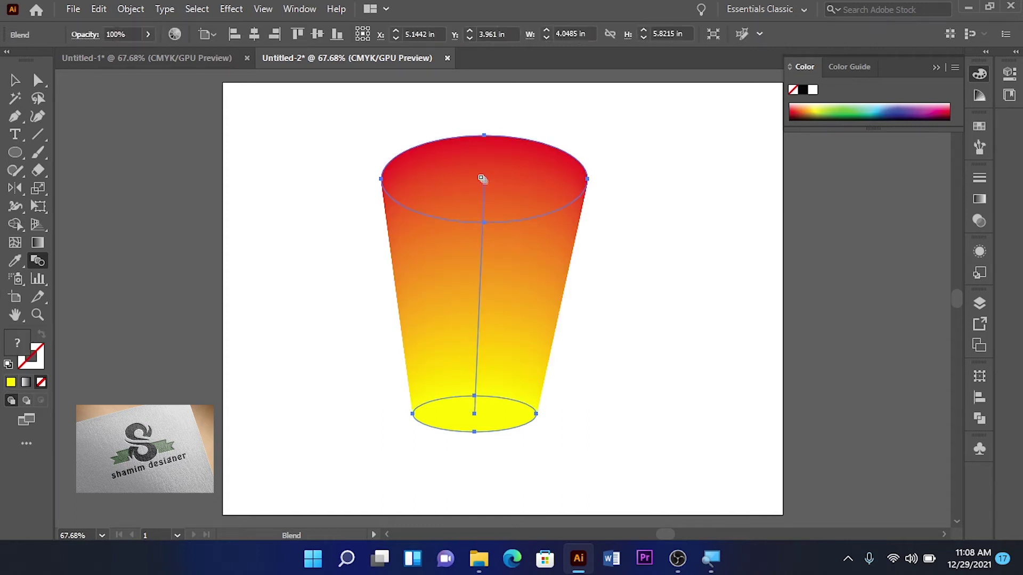
pyautogui.doubleClick(37, 259)
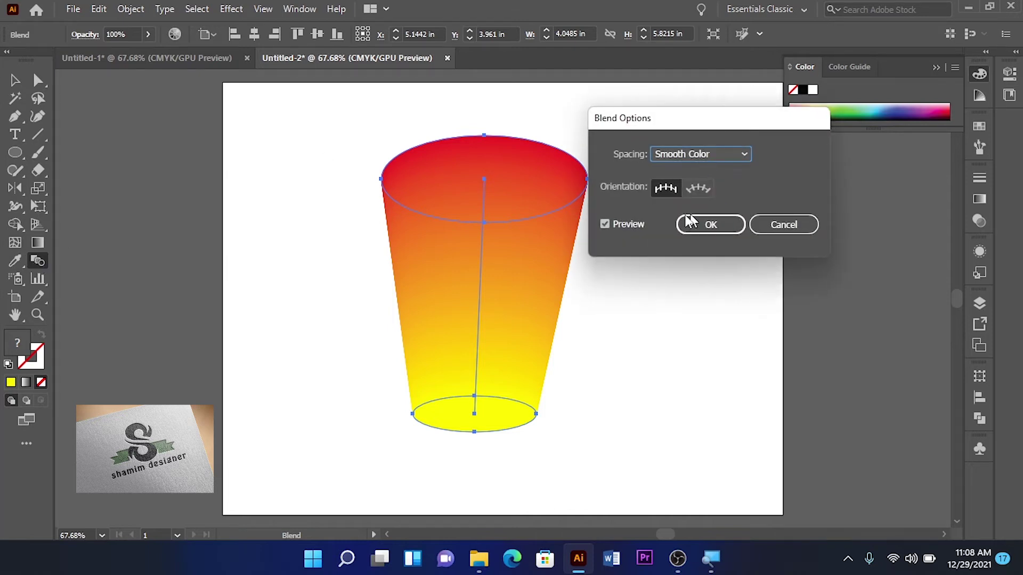
pyautogui.click(713, 223)
# Step: Shift the blend's lower end slightly right so the yellow ellipse sits centred beneath the red one
pyautogui.click(37, 80)
pyautogui.click(138, 171)
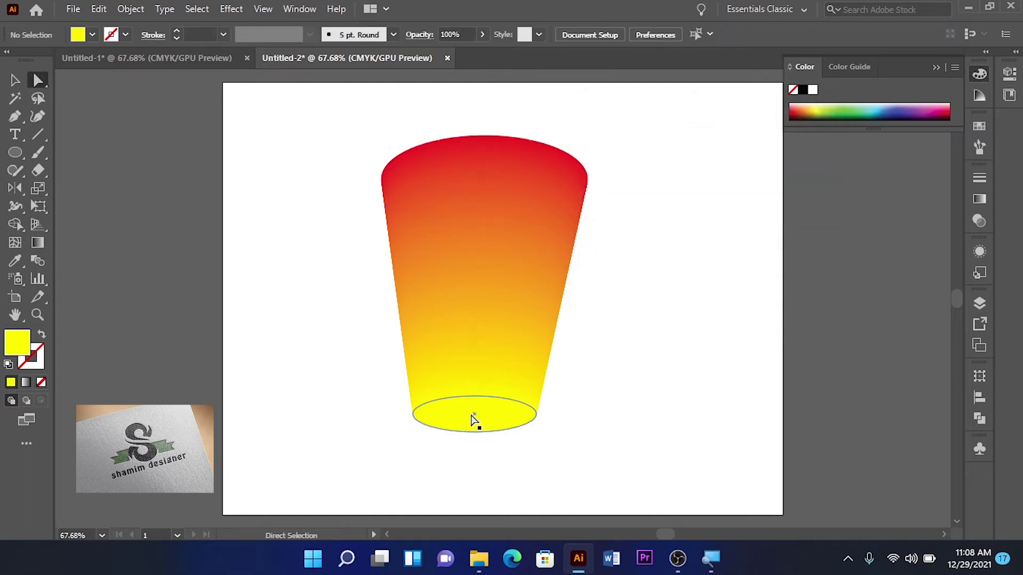
pyautogui.moveTo(474, 414); pyautogui.dragTo(486, 413)
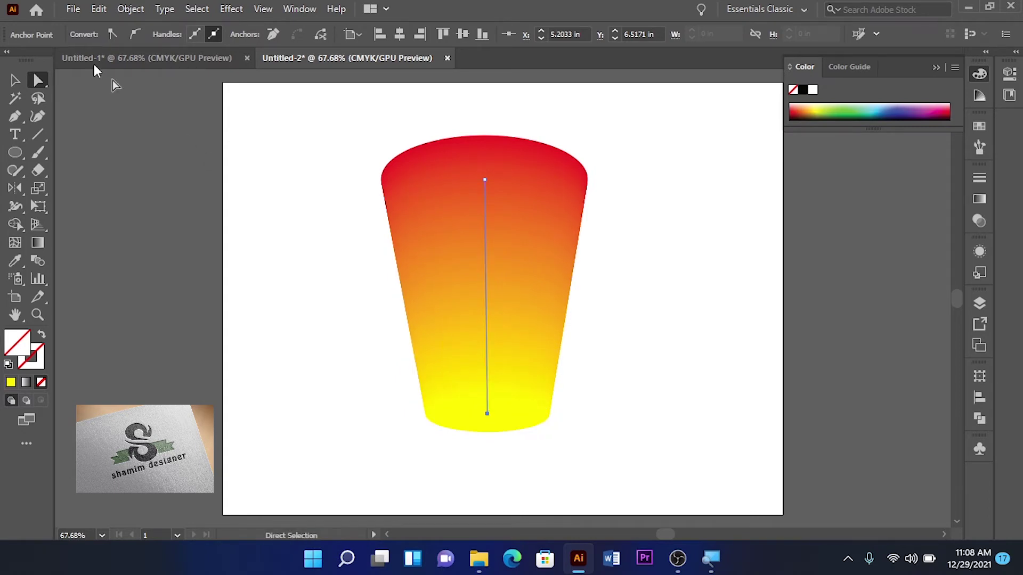
pyautogui.click(273, 230)
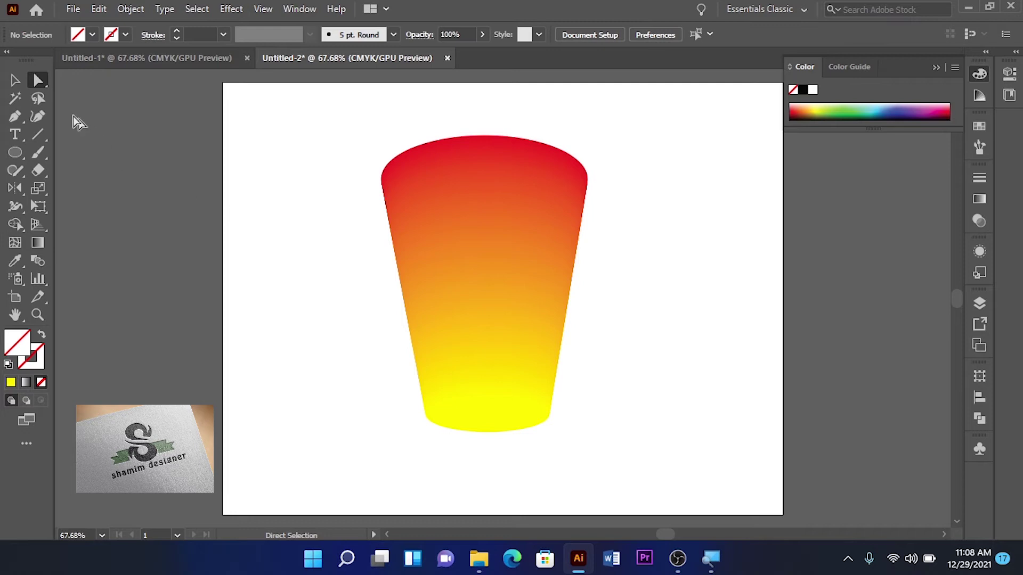
# Step: Delete the red-to-yellow ellipse blend from the artboard
pyautogui.click(15, 80)
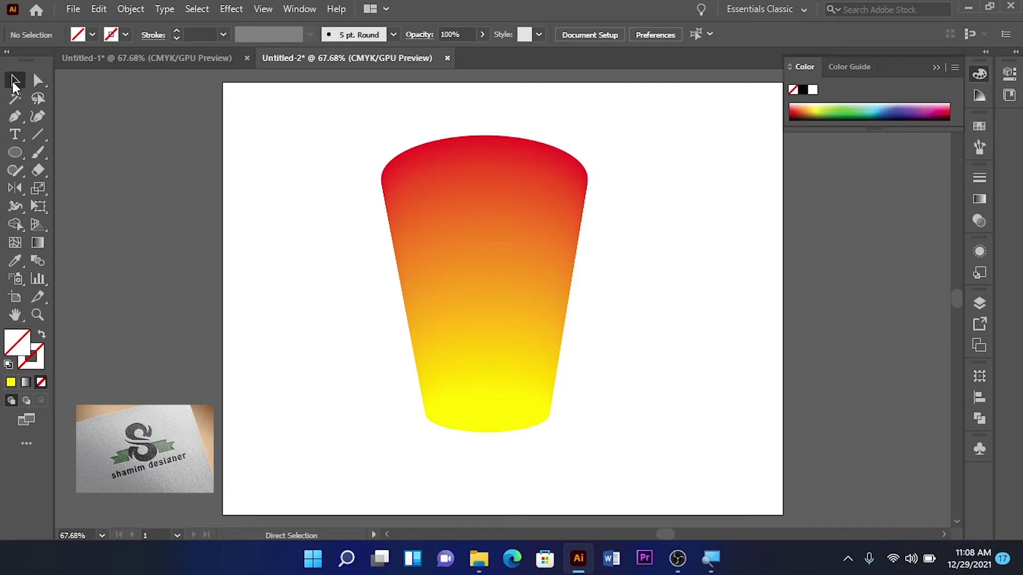
pyautogui.click(536, 319)
pyautogui.click(645, 312)
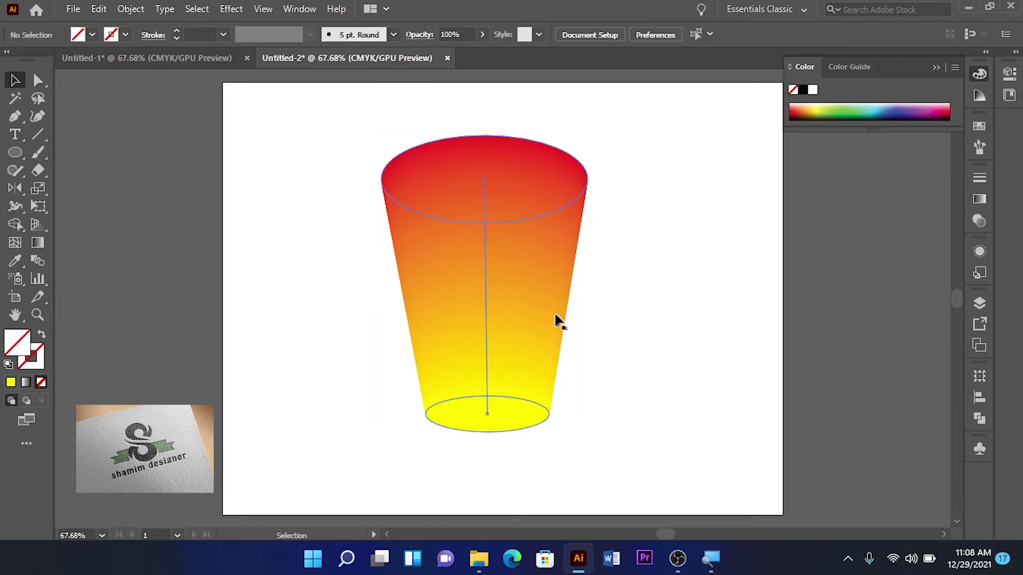
pyautogui.click(536, 302)
pyautogui.press('Delete')
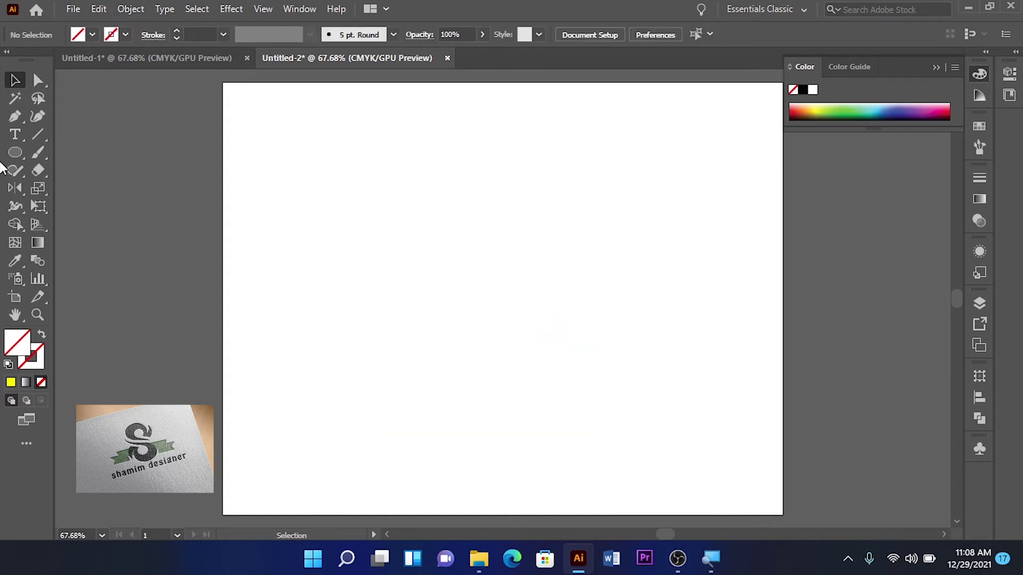
# Step: Restore the default white fill and black stroke and draw a small tilted hexagon in the artboard's upper middle
pyautogui.click(8, 364)
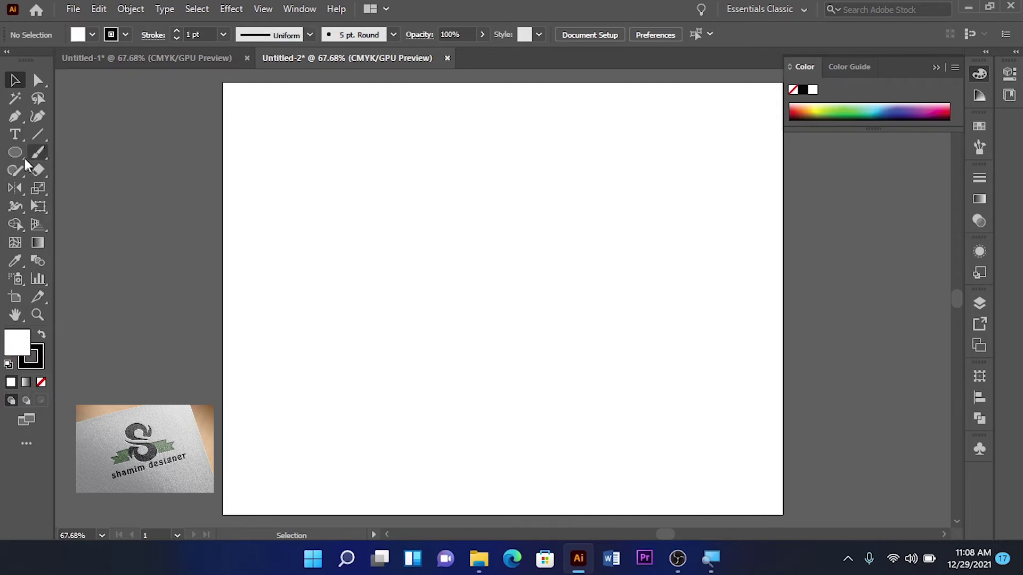
pyautogui.moveTo(16, 153); pyautogui.dragTo(41, 151)
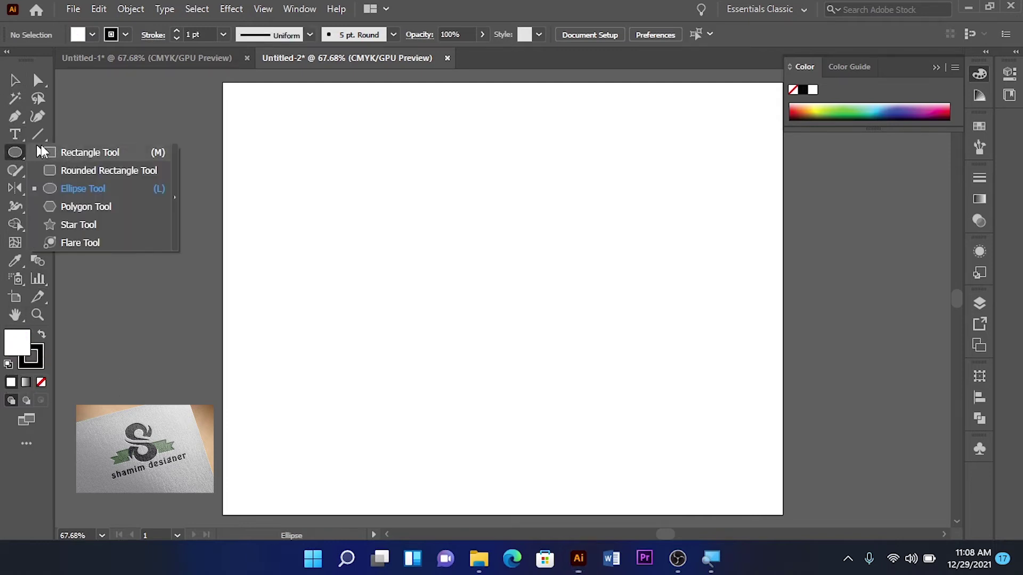
pyautogui.click(74, 207)
pyautogui.moveTo(495, 186); pyautogui.dragTo(519, 225)
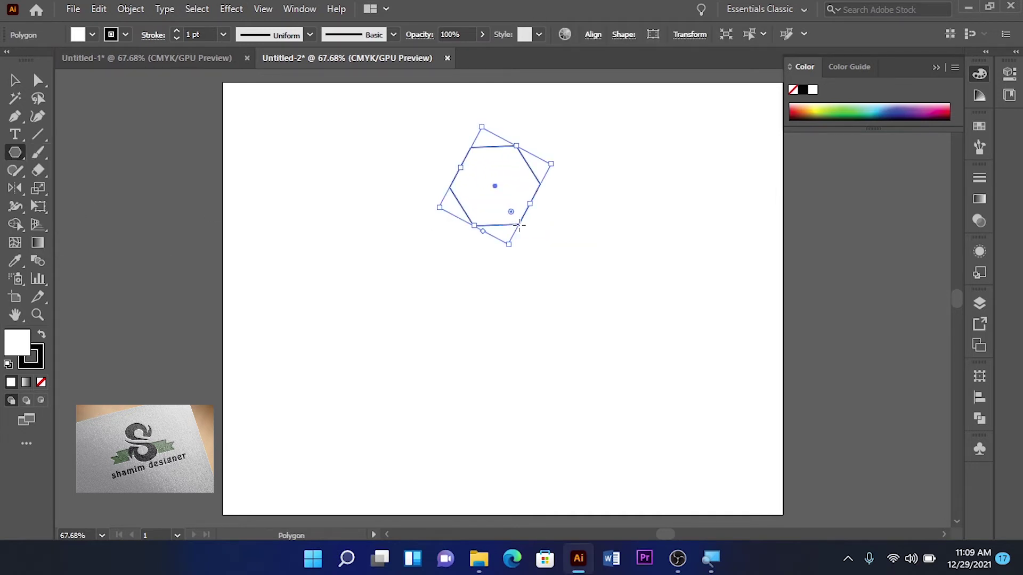
# Step: Apply a Pucker & Bloat effect with positive bloat to the hexagon, shaping it into a six-petal flower
pyautogui.click(229, 10)
pyautogui.moveTo(311, 131)
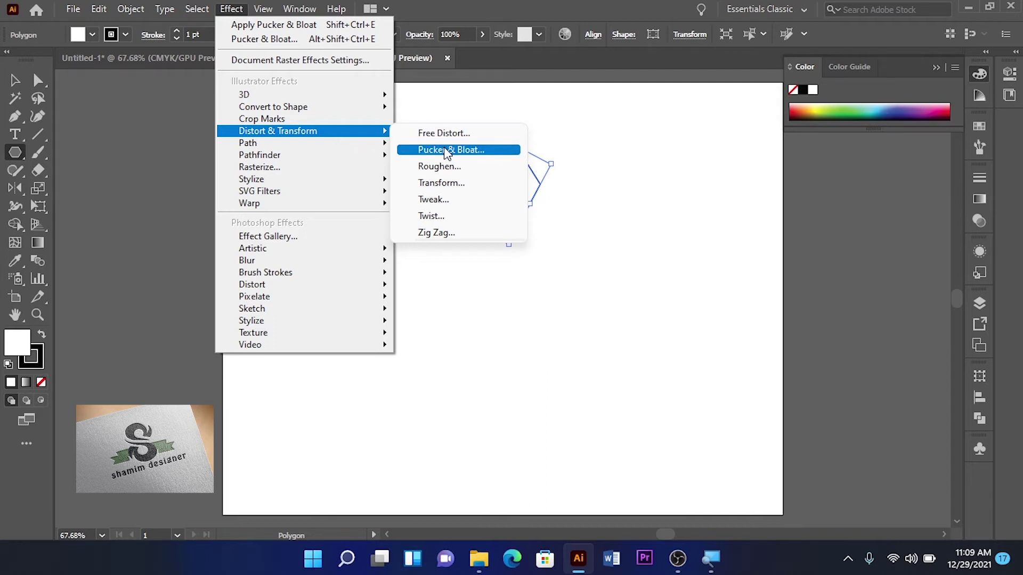
pyautogui.click(487, 155)
pyautogui.moveTo(222, 70)
pyautogui.mouseDown()
pyautogui.moveTo(260, 75)
pyautogui.moveTo(235, 64)
pyautogui.mouseUp()
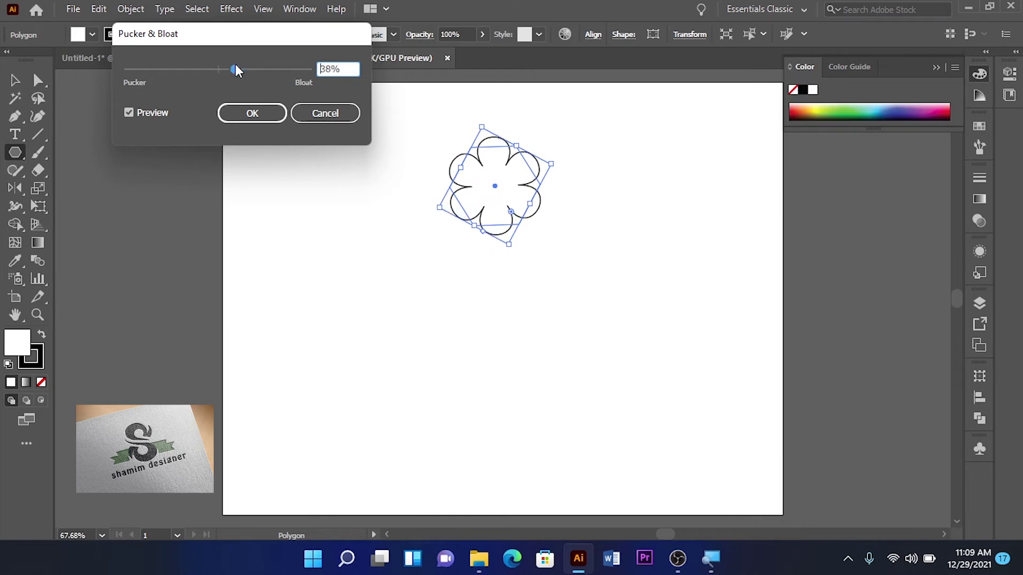
pyautogui.moveTo(235, 64); pyautogui.dragTo(240, 64)
pyautogui.click(252, 115)
# Step: Move the flower to the artboard's upper-right corner and scale it down slightly
pyautogui.press('v')
pyautogui.moveTo(502, 184); pyautogui.dragTo(676, 154)
pyautogui.moveTo(726, 134); pyautogui.dragTo(698, 139)
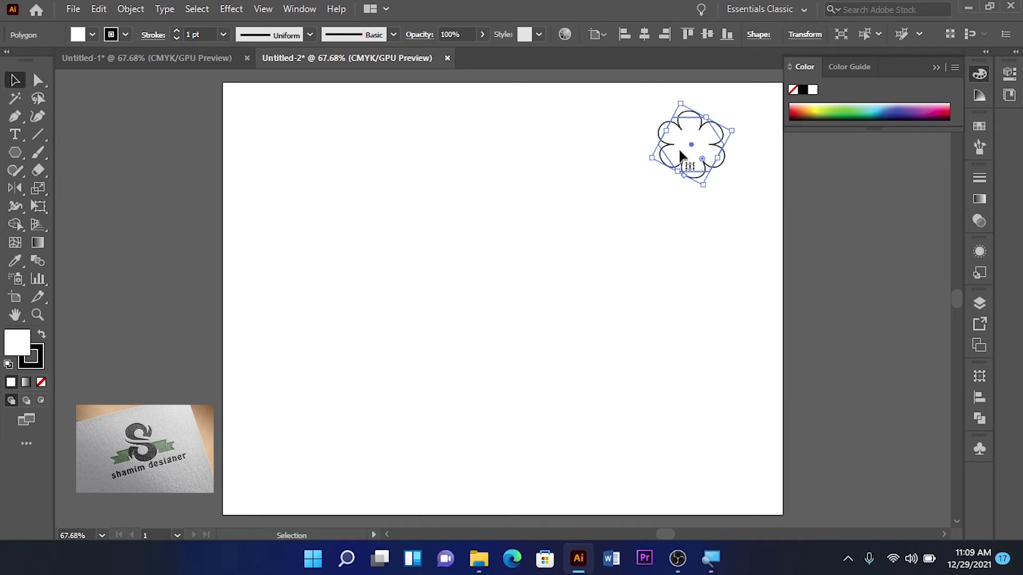
# Step: Expand the appearance of the flower in the artboard's upper-right corner, turning the effect into real paths
pyautogui.click(129, 9)
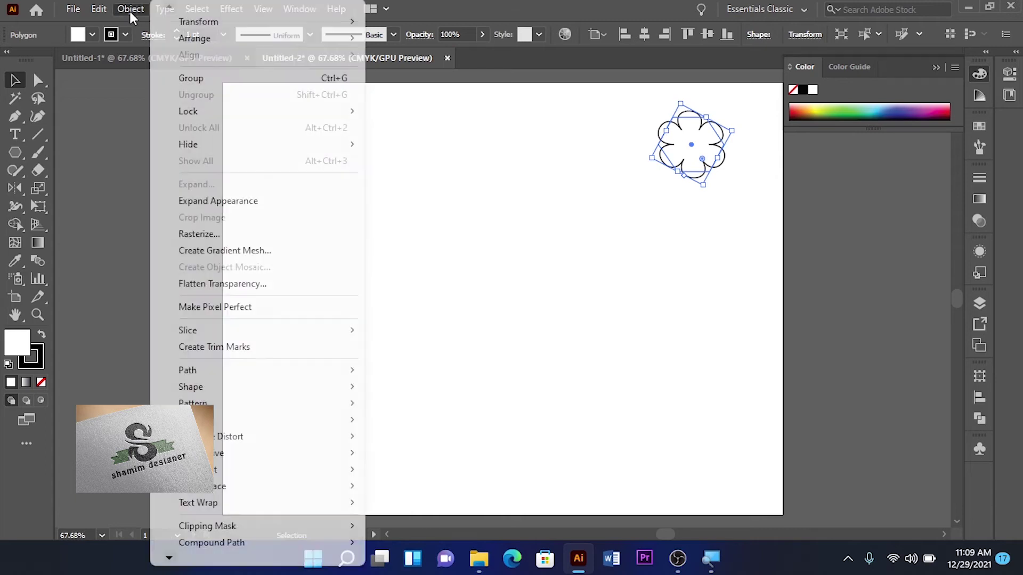
pyautogui.click(286, 201)
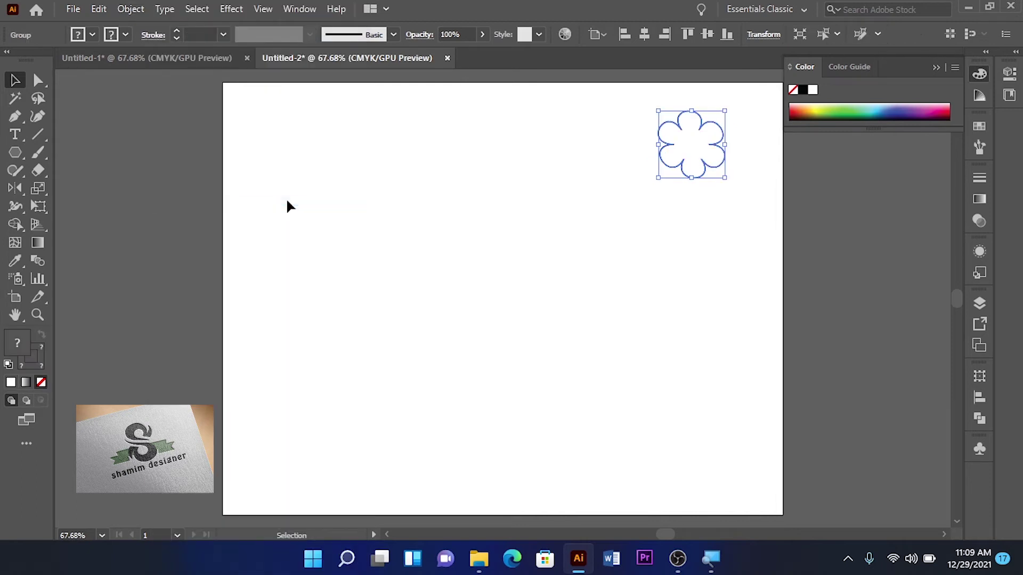
pyautogui.click(381, 161)
# Step: Duplicate the flower straight down at equal spacing to build a vertical column of five flowers
pyautogui.click(674, 132)
pyautogui.moveTo(674, 133); pyautogui.dragTo(676, 209)
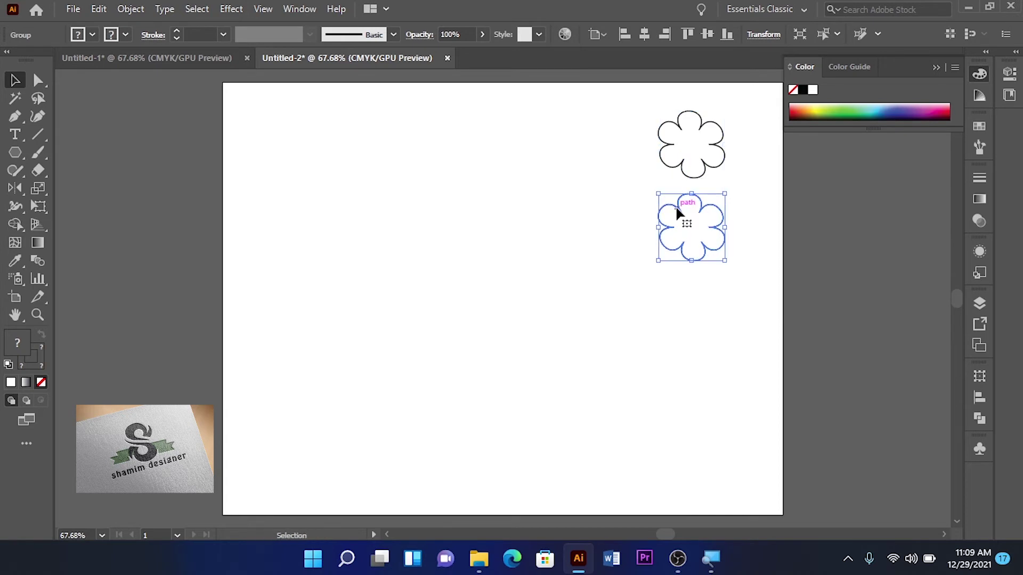
pyautogui.hotkey('ctrl', 'd')
pyautogui.hotkey('ctrl', 'd')
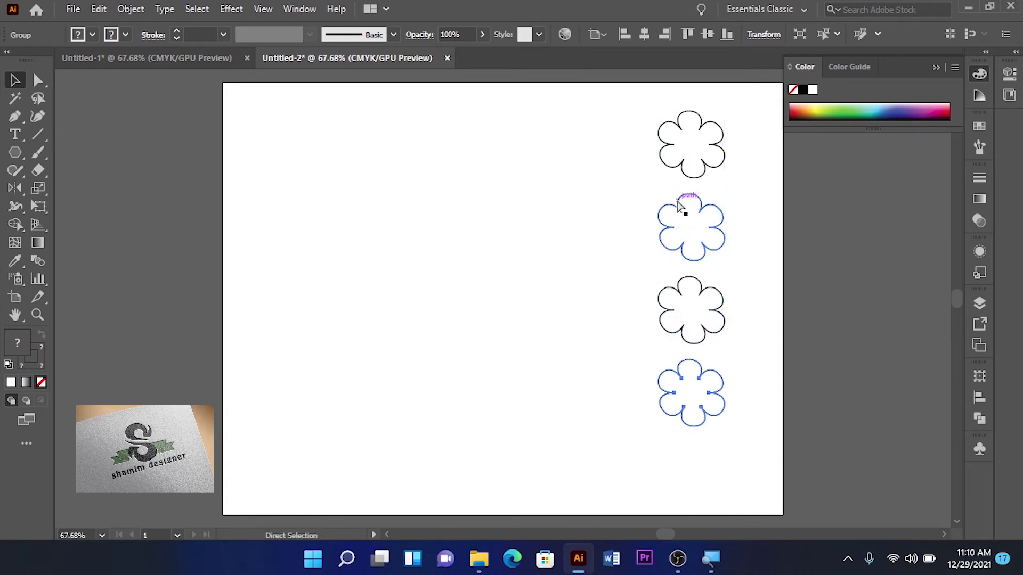
pyautogui.hotkey('ctrl', 'd')
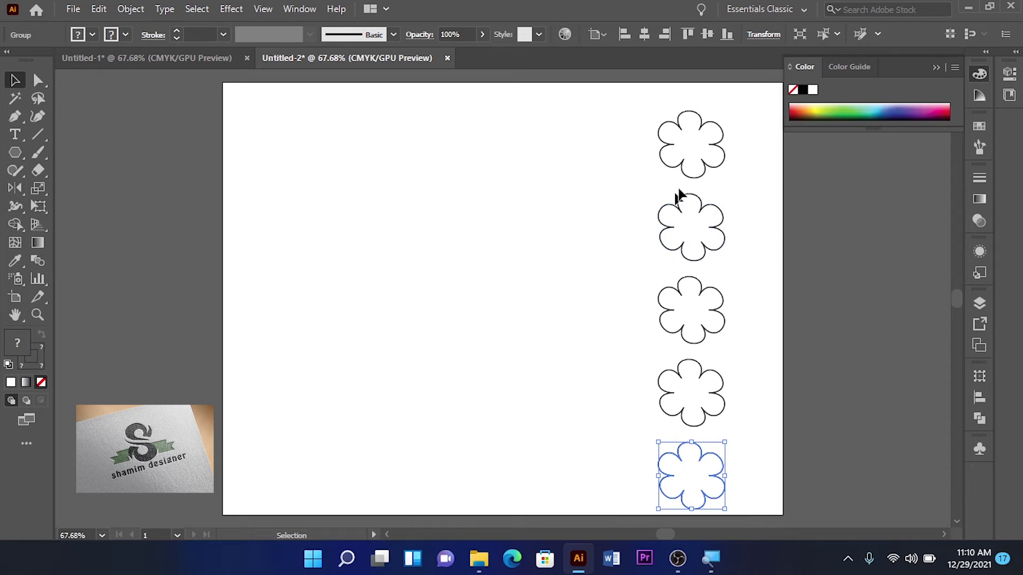
# Step: Set the lowest flower's stroke to cyan and the stroke of the flower directly above it to magenta
pyautogui.click(125, 34)
pyautogui.click(87, 66)
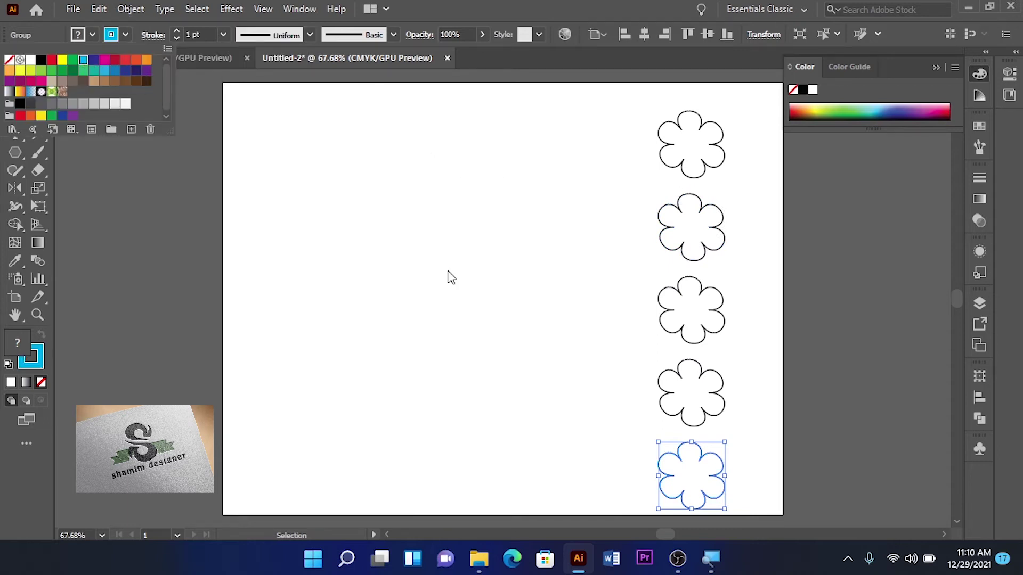
pyautogui.click(445, 274)
pyautogui.click(523, 301)
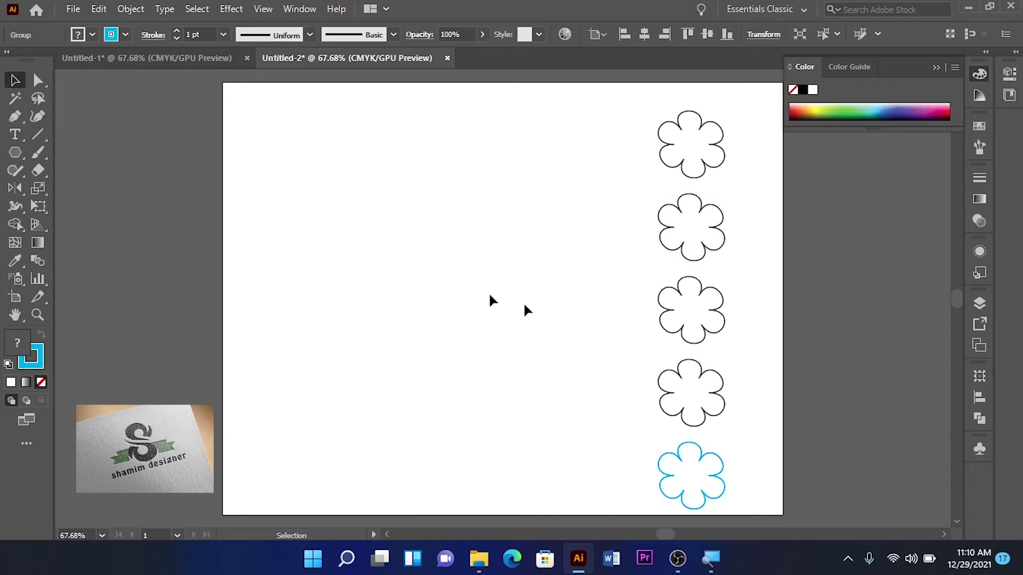
pyautogui.click(717, 374)
pyautogui.click(125, 35)
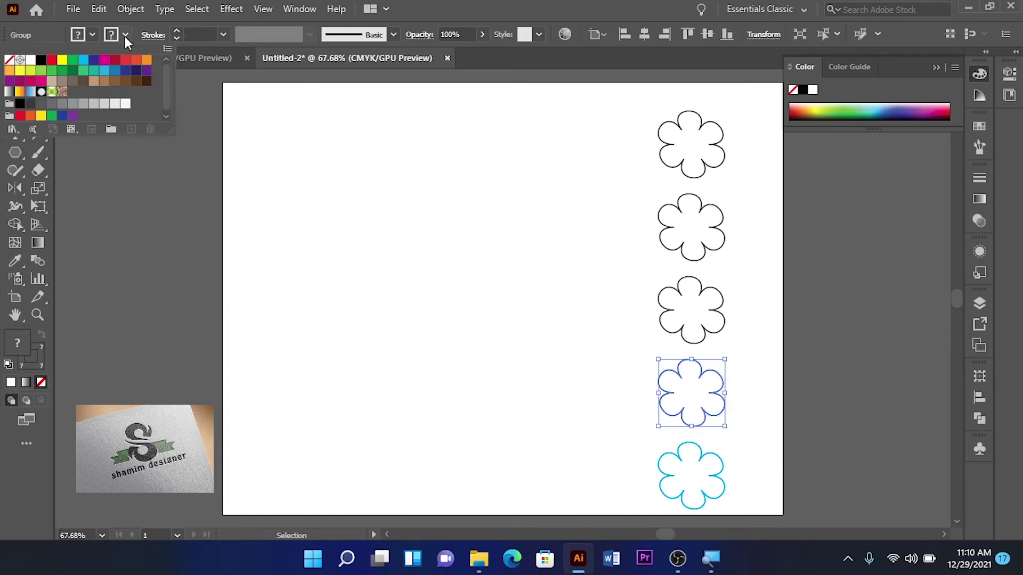
pyautogui.click(103, 67)
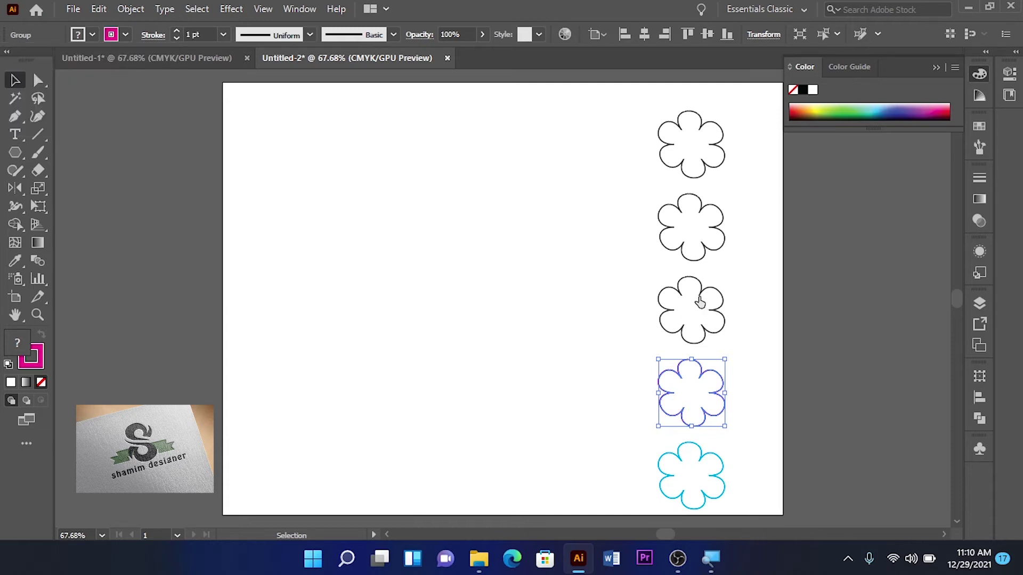
pyautogui.click(580, 308)
# Step: Set the middle flower's stroke to yellow and the second flower's stroke to light green
pyautogui.click(678, 292)
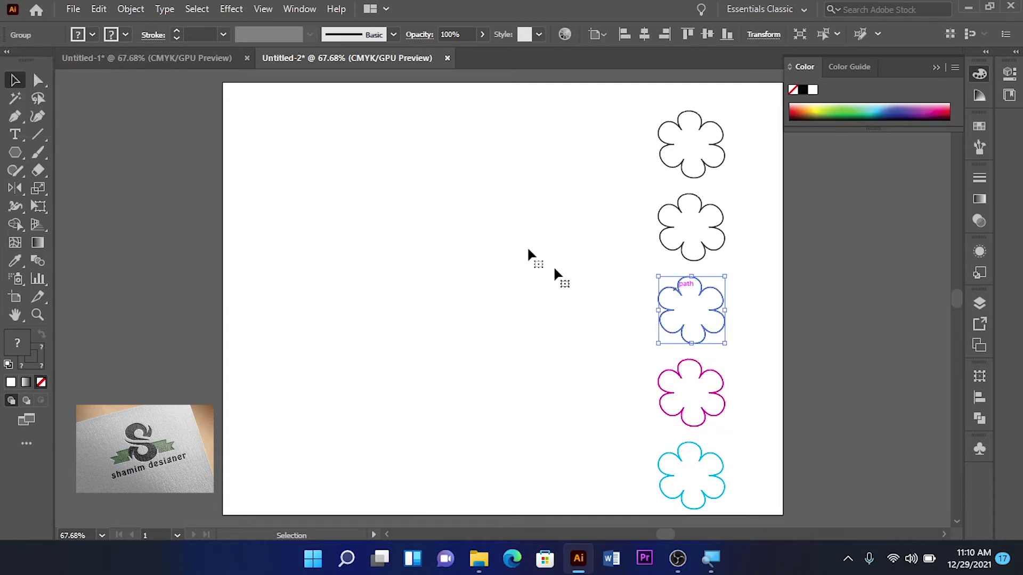
pyautogui.click(125, 35)
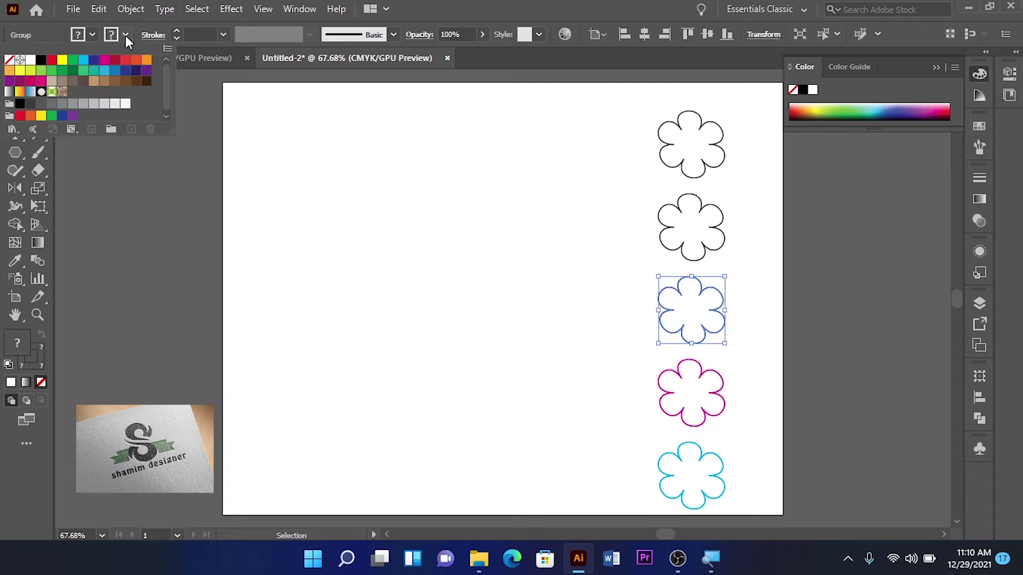
pyautogui.click(62, 59)
pyautogui.click(273, 183)
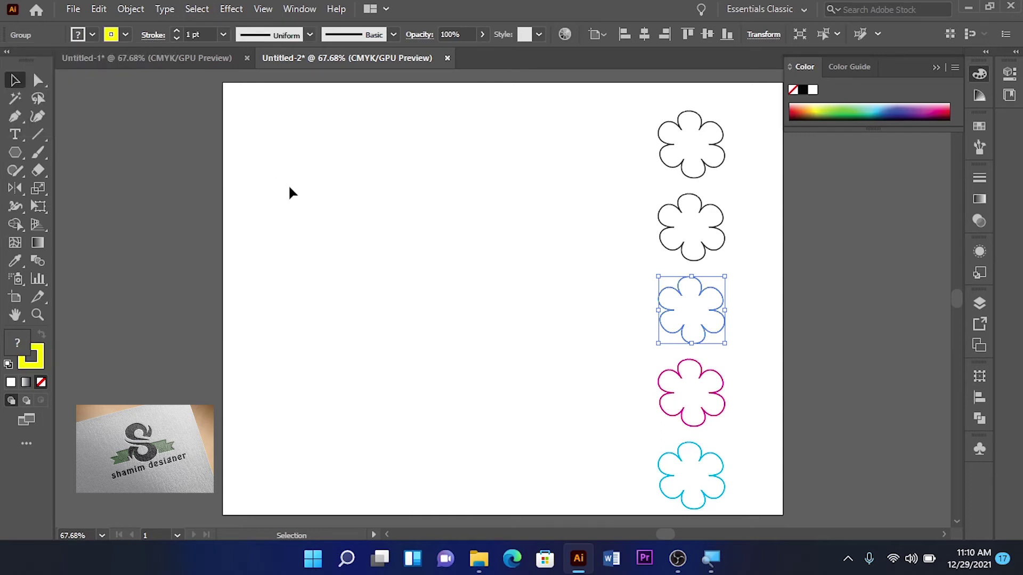
pyautogui.click(289, 185)
pyautogui.click(667, 215)
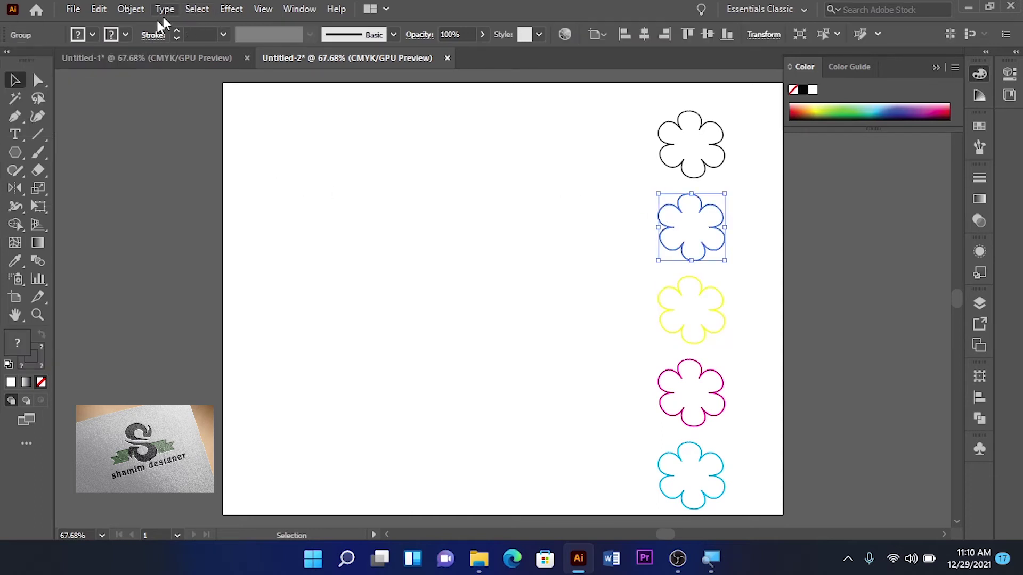
pyautogui.click(125, 35)
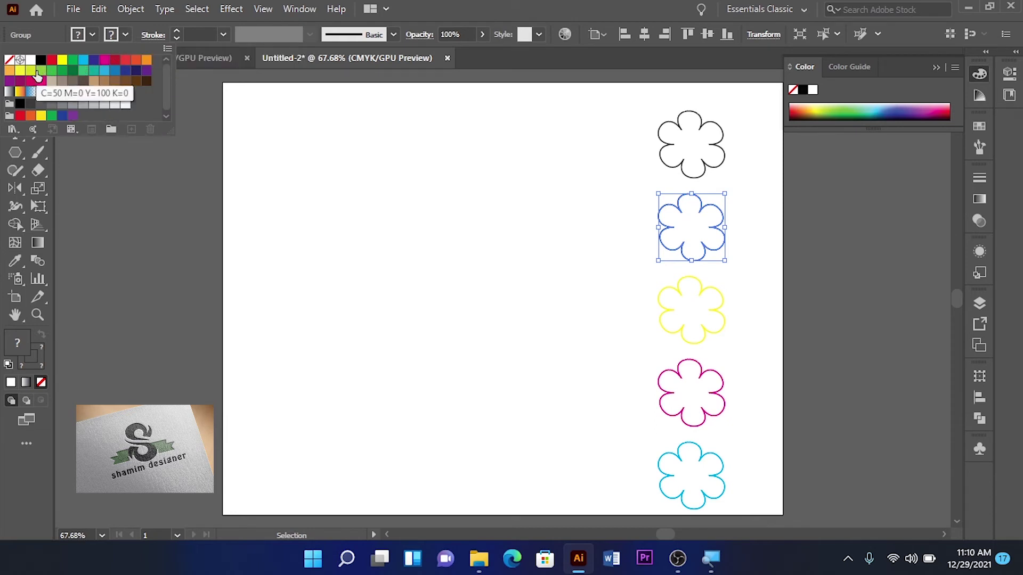
pyautogui.click(33, 71)
pyautogui.click(447, 232)
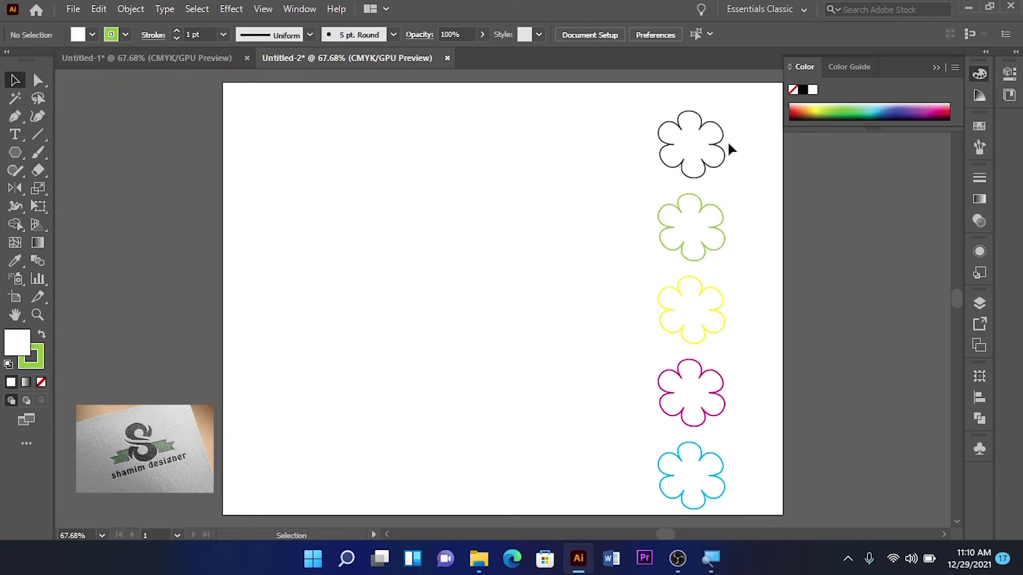
# Step: Set the topmost flower's stroke to orange-red
pyautogui.click(712, 149)
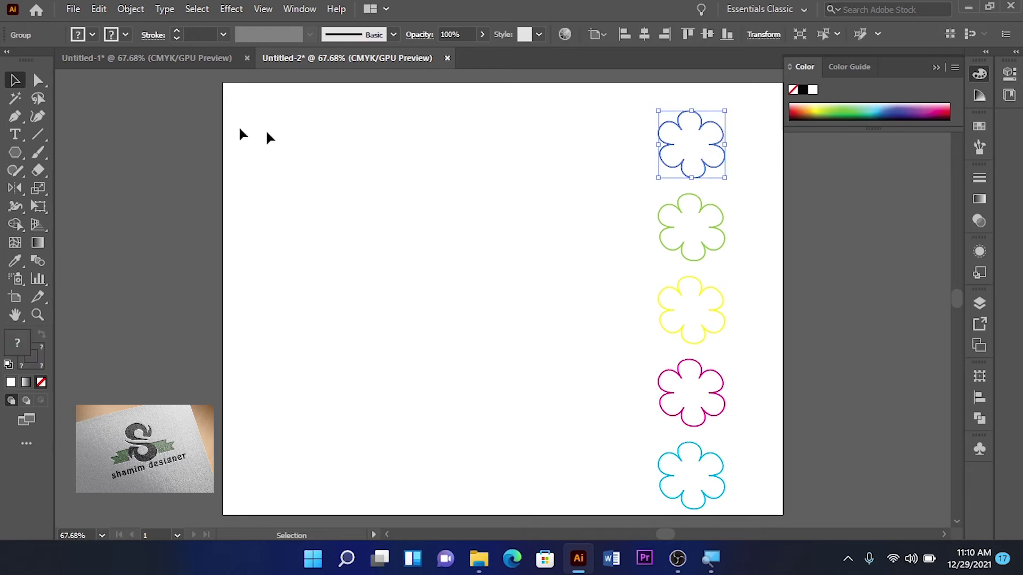
pyautogui.click(126, 35)
pyautogui.click(136, 61)
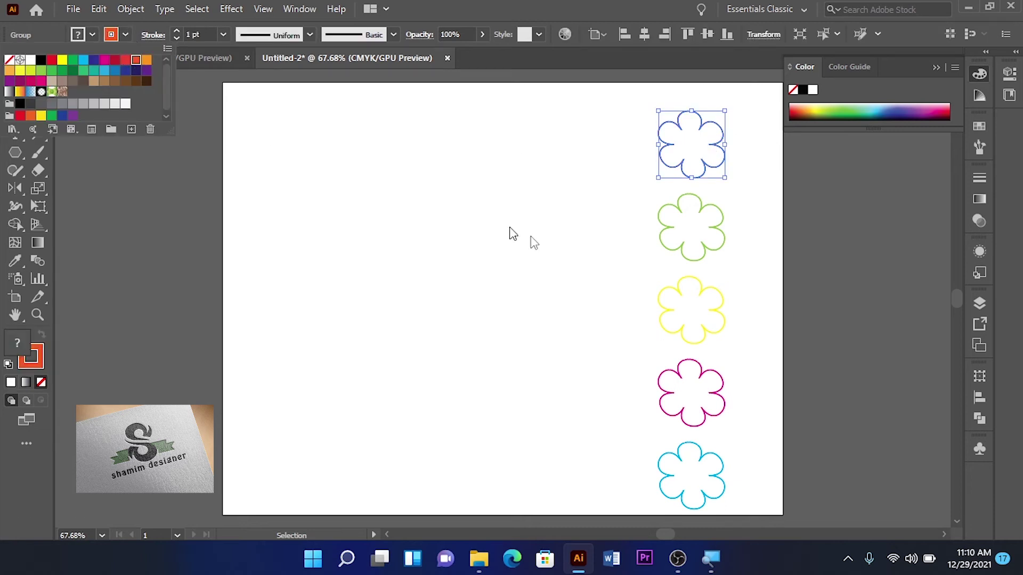
pyautogui.click(538, 248)
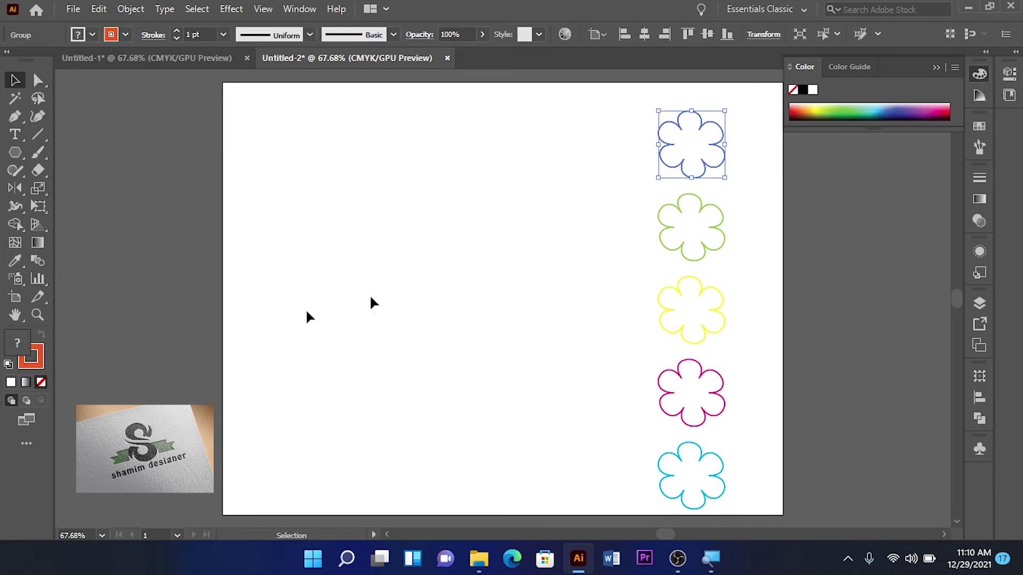
# Step: Blend the five flowers into one continuous blend with the Blend tool, going from the topmost to the lowest
pyautogui.click(37, 260)
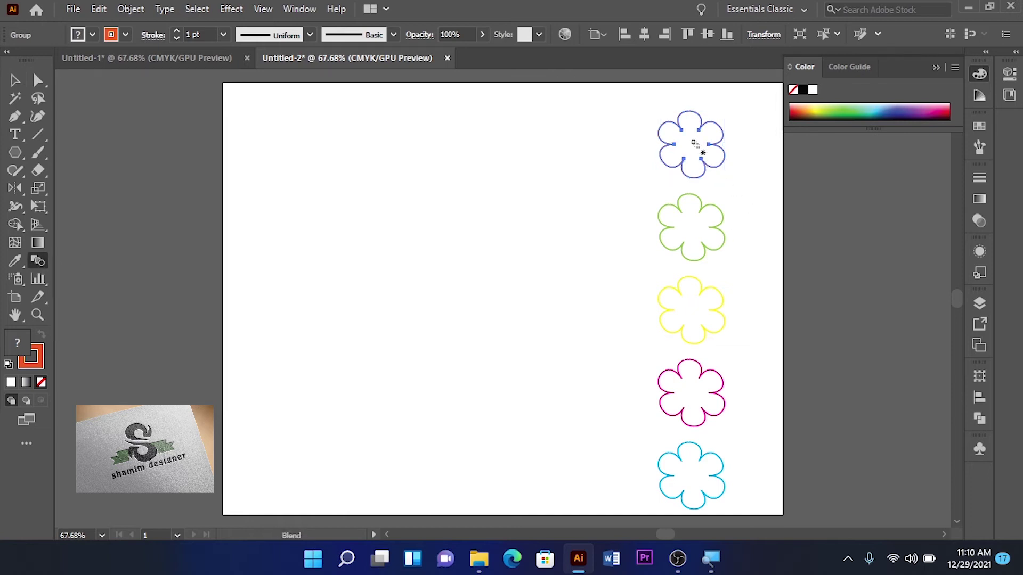
pyautogui.click(691, 260)
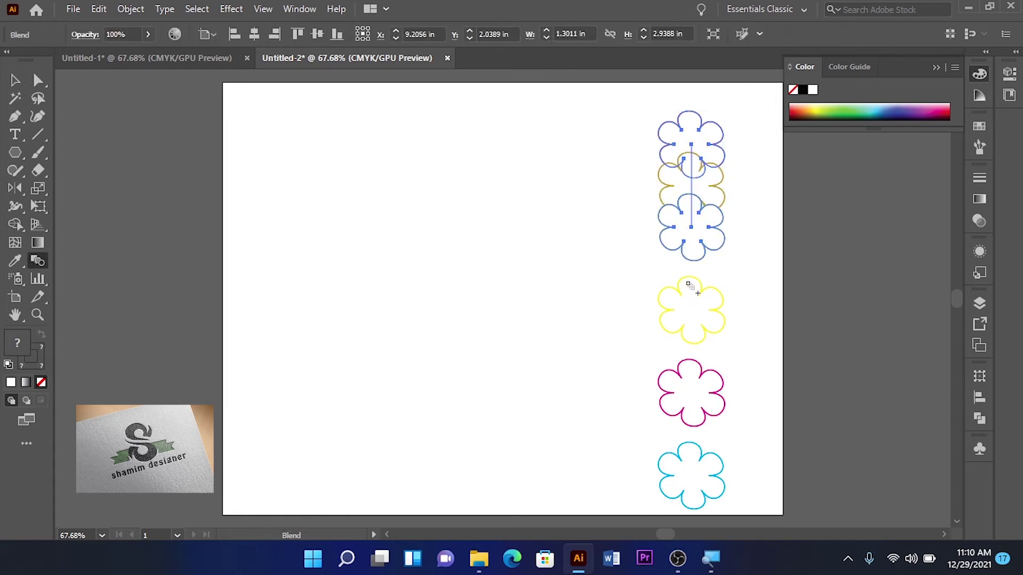
pyautogui.click(690, 307)
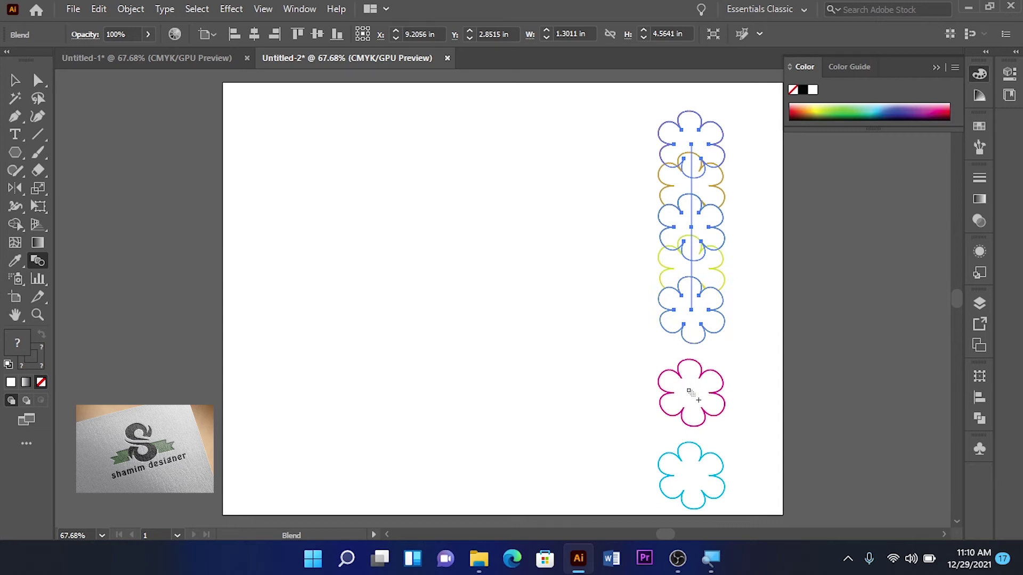
pyautogui.click(689, 398)
pyautogui.click(695, 479)
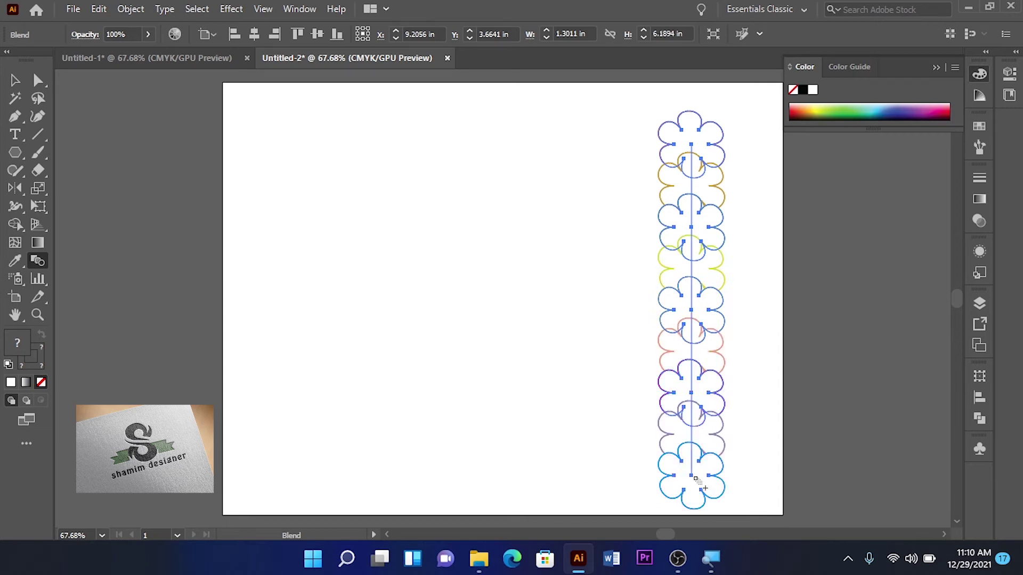
# Step: Change the flower blend's spacing to Specified Steps with 70 steps and preview it
pyautogui.doubleClick(33, 269)
pyautogui.moveTo(765, 130); pyautogui.dragTo(443, 100)
pyautogui.click(423, 124)
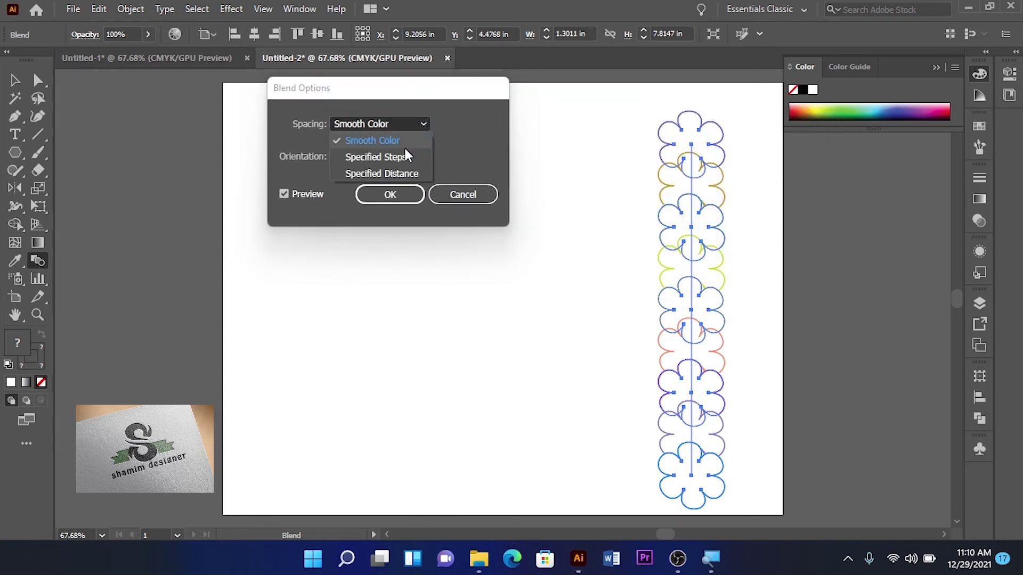
pyautogui.click(397, 158)
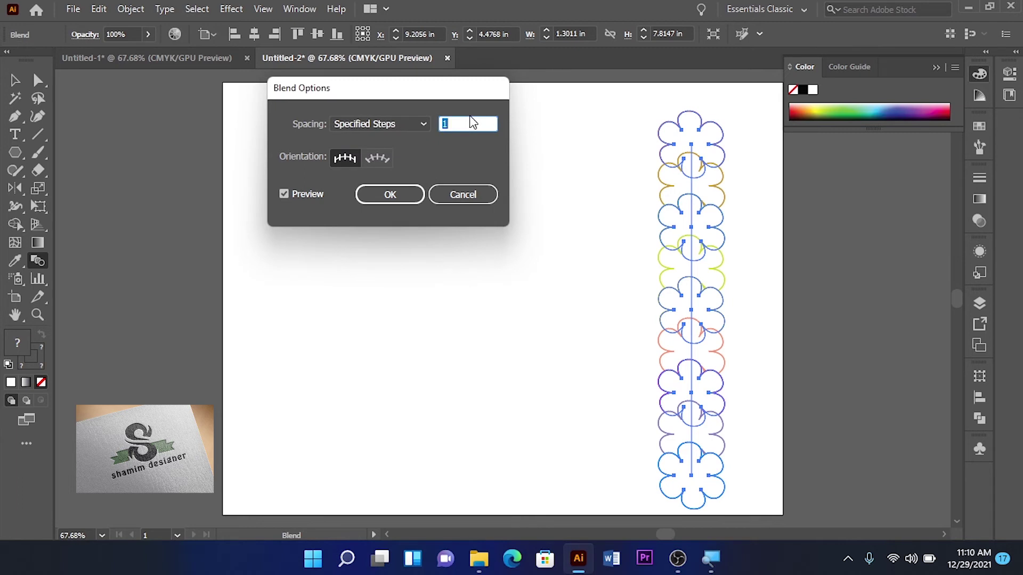
pyautogui.click(284, 194)
pyautogui.click(285, 194)
pyautogui.click(284, 194)
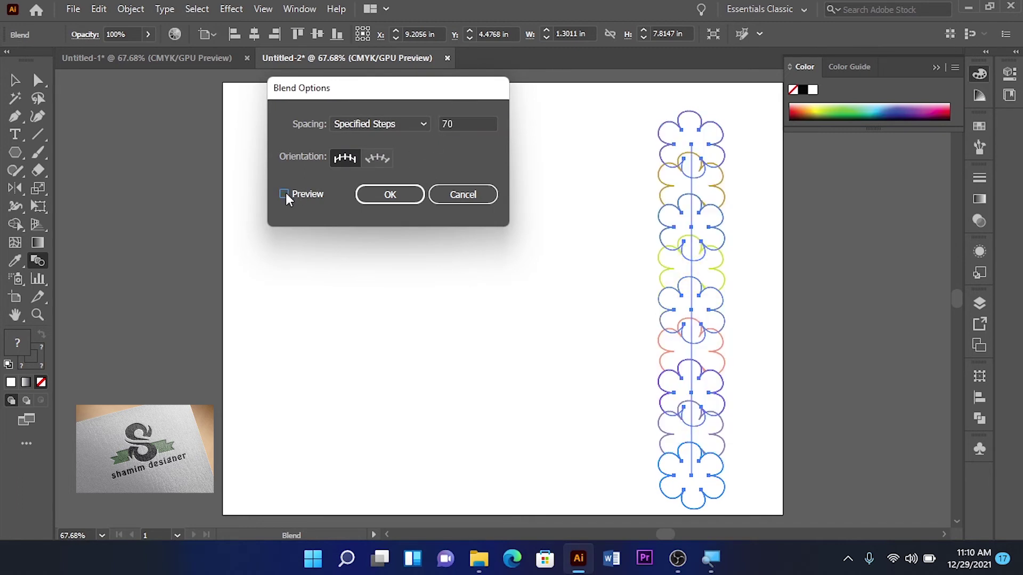
pyautogui.click(284, 194)
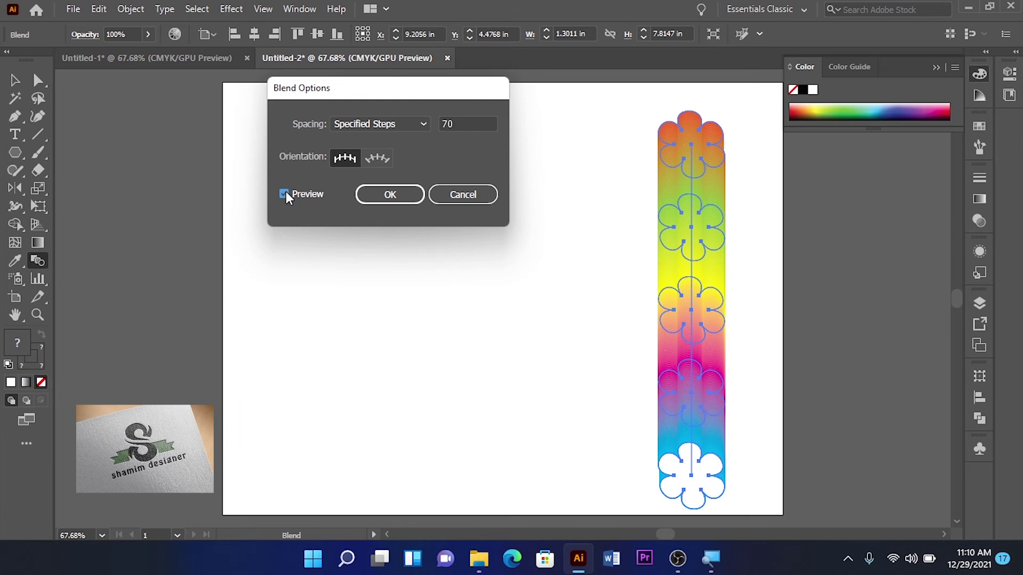
# Step: Set the number of blend steps to 60, apply the blend options and deselect the blend
pyautogui.click(470, 123)
pyautogui.write('60')
pyautogui.click(390, 195)
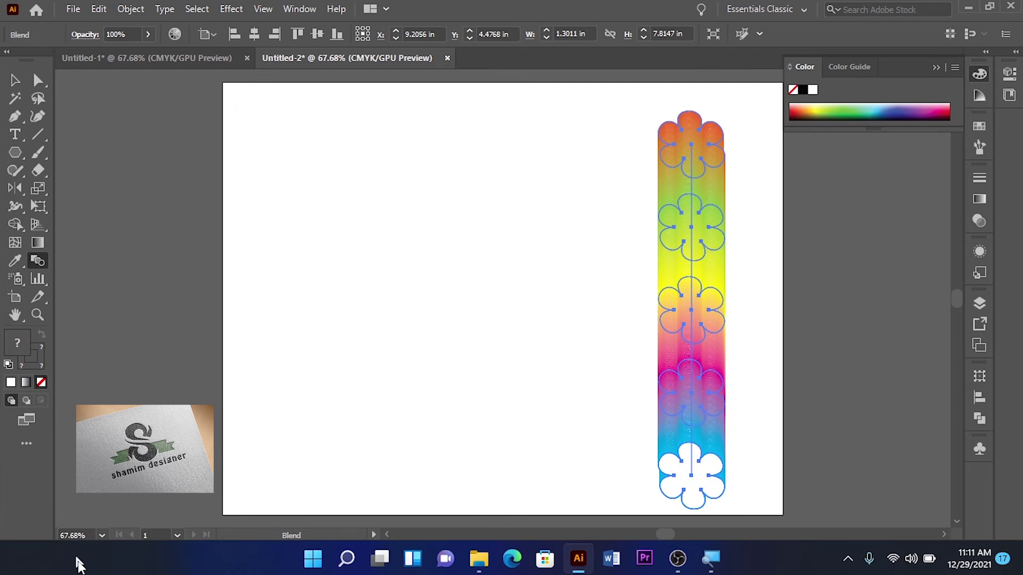
pyautogui.click(27, 77)
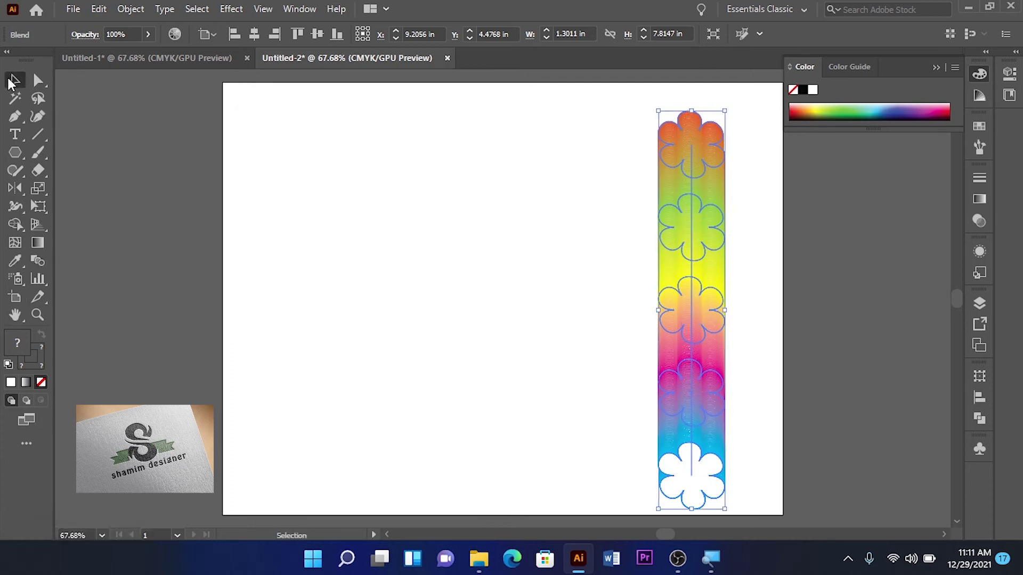
pyautogui.click(228, 244)
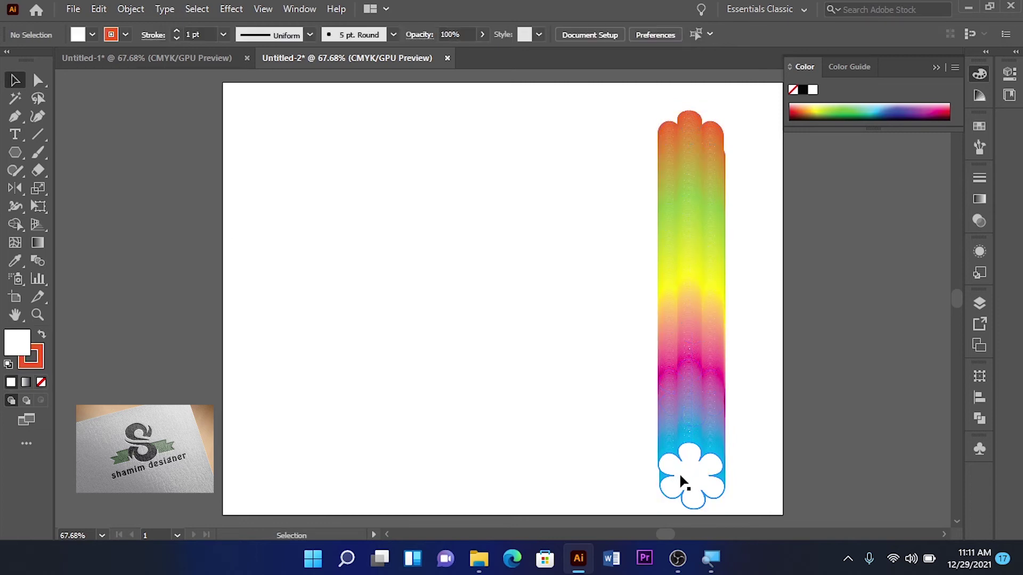
pyautogui.click(686, 485)
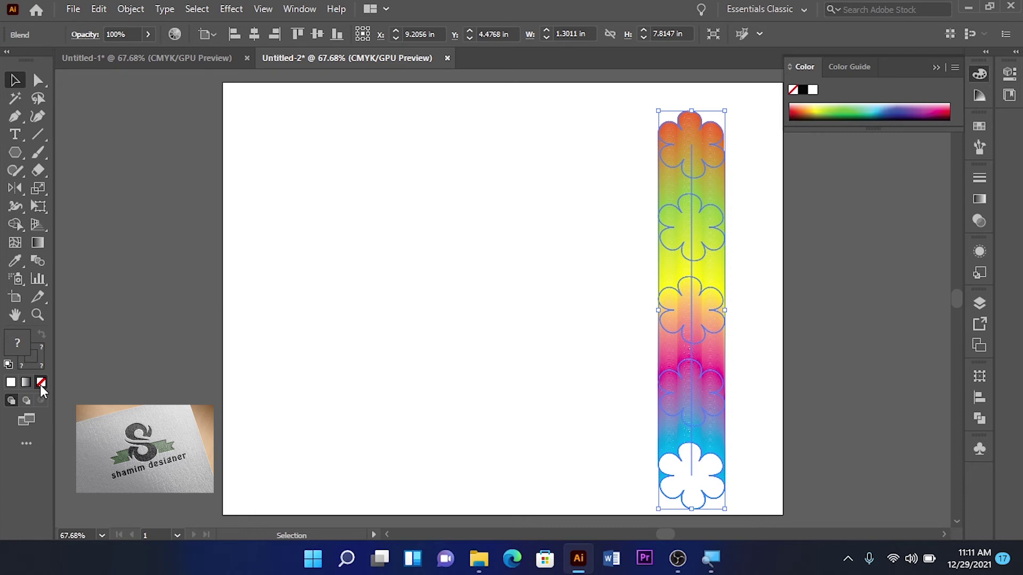
pyautogui.click(235, 358)
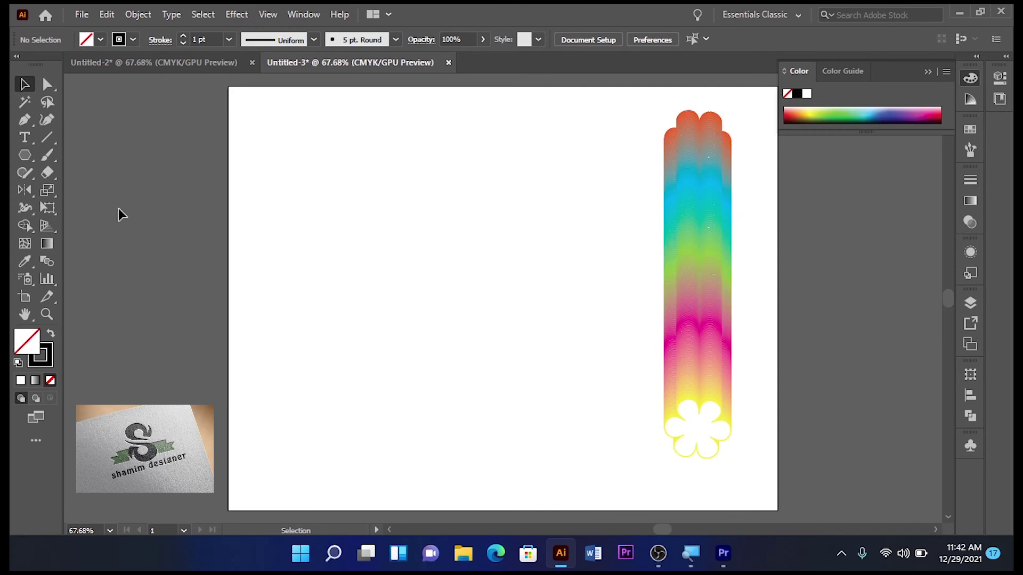
# Step: Draw an open W-shaped path about 2.5 in high with the Pen tool beside the flower blend and deselect it
pyautogui.click(22, 122)
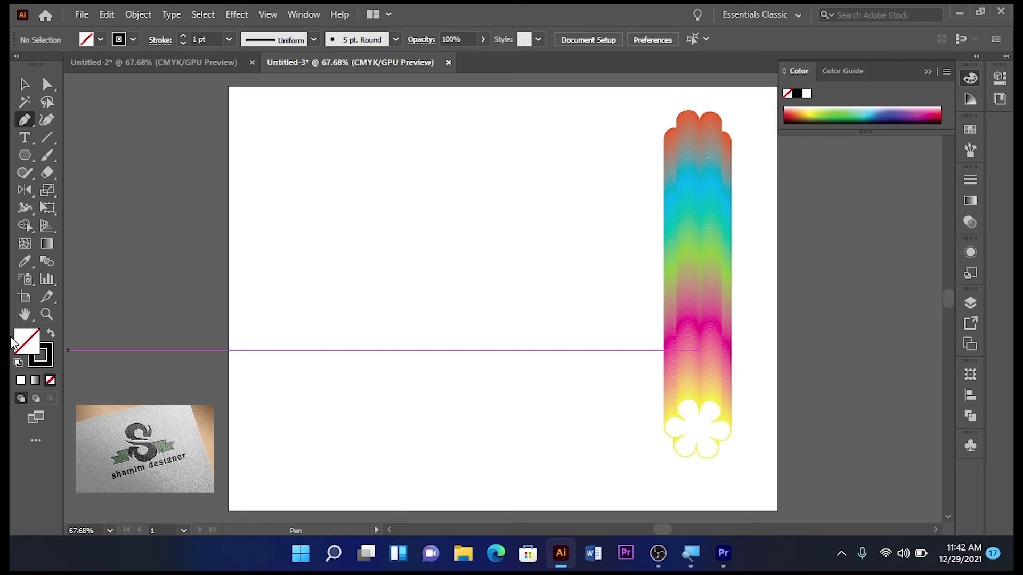
pyautogui.click(265, 227)
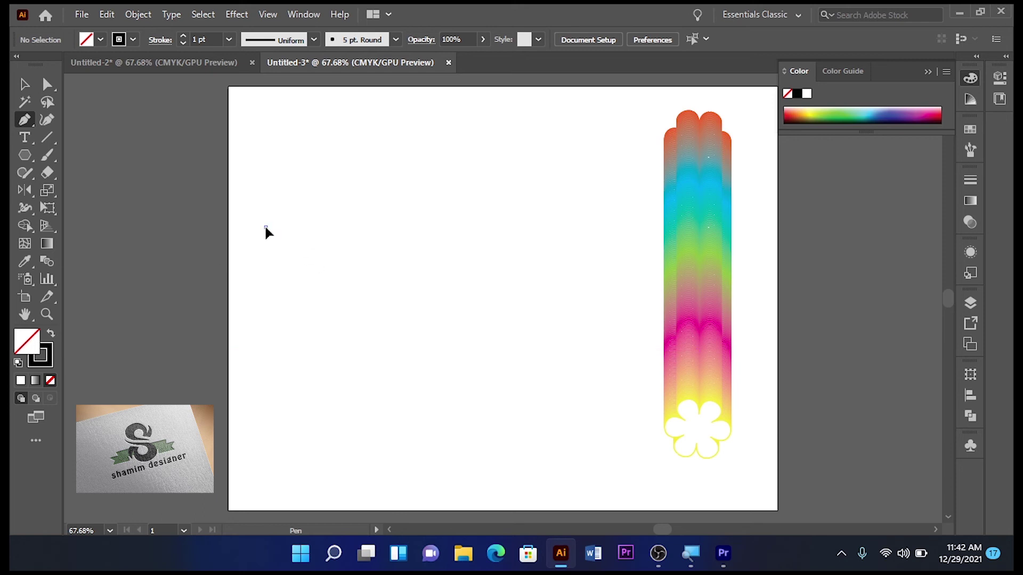
pyautogui.click(316, 350)
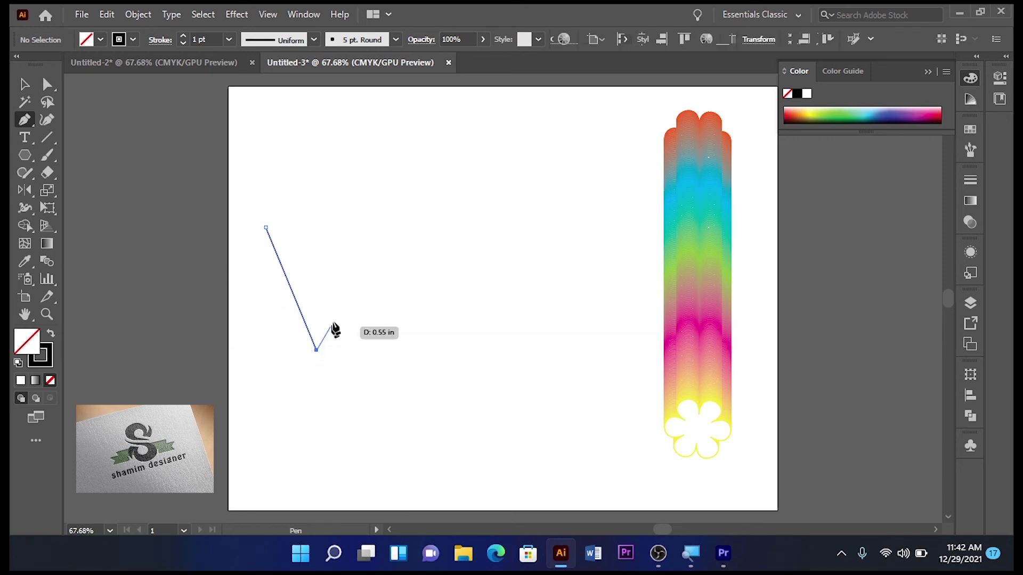
pyautogui.click(356, 289)
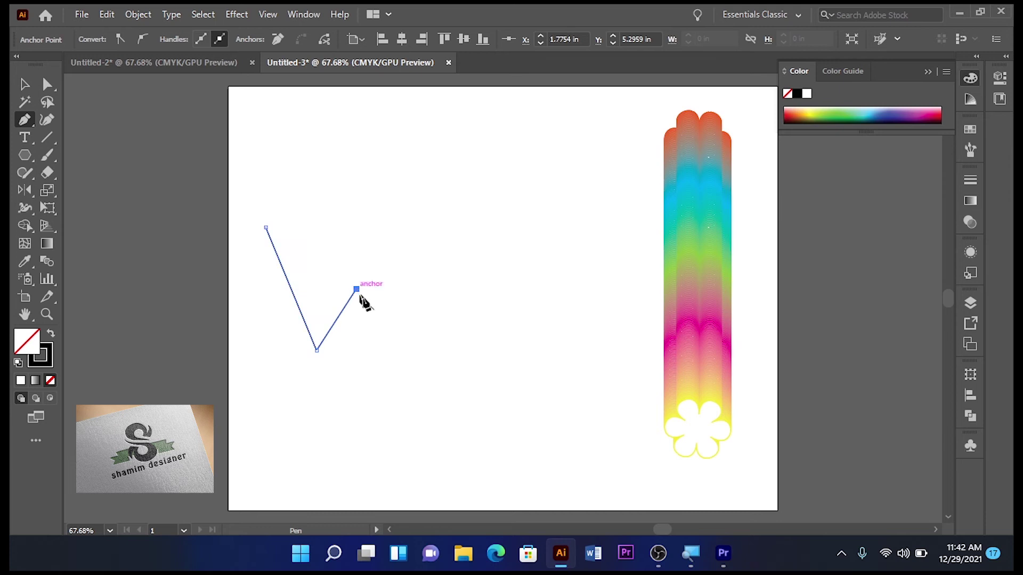
pyautogui.click(391, 350)
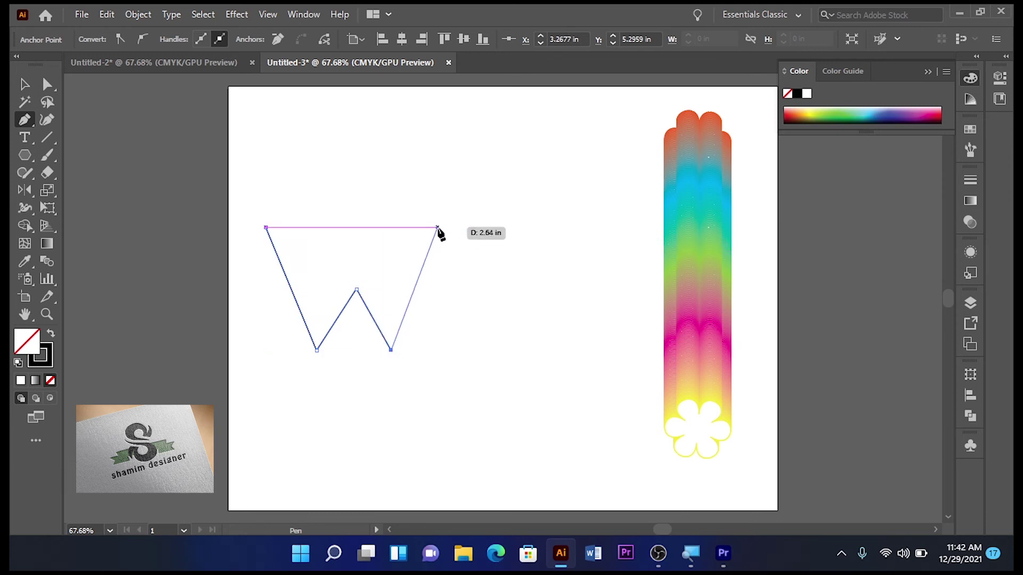
pyautogui.click(437, 228)
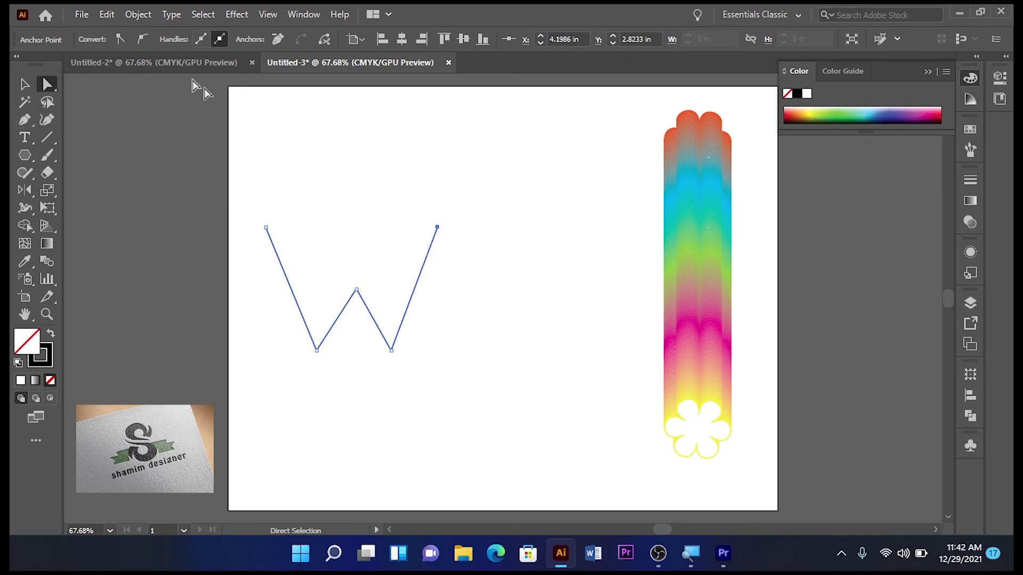
pyautogui.press('v')
pyautogui.click(417, 192)
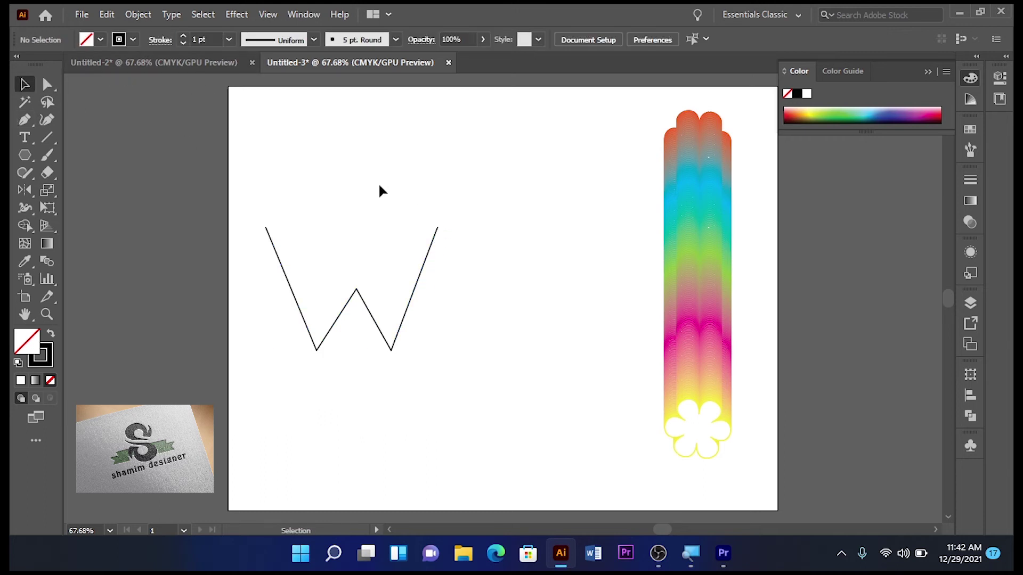
# Step: Replace the flower blend's spine with the W-shaped path and move the resulting blend slightly up
pyautogui.moveTo(472, 238); pyautogui.dragTo(713, 329)
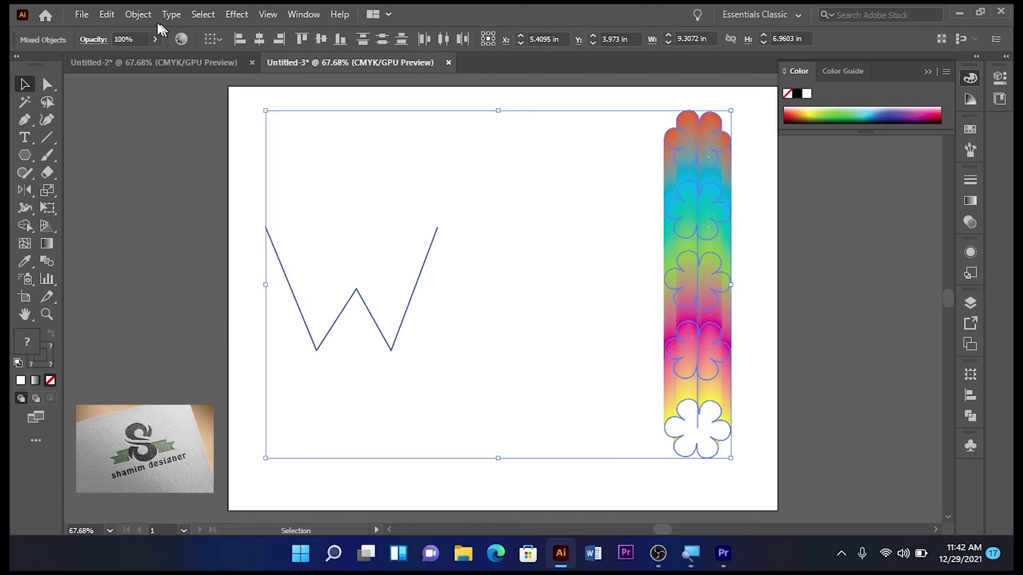
pyautogui.click(134, 14)
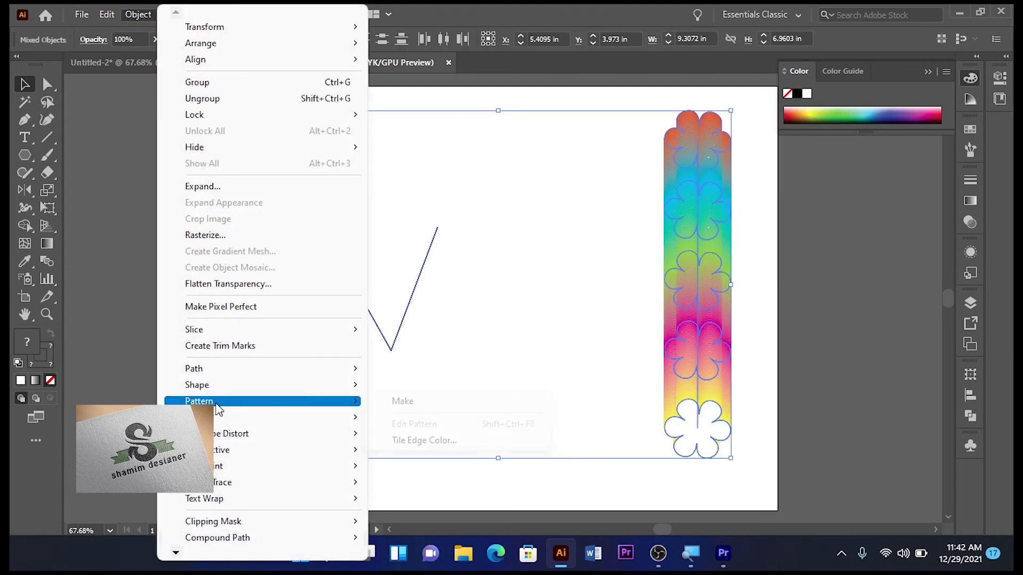
pyautogui.moveTo(235, 422)
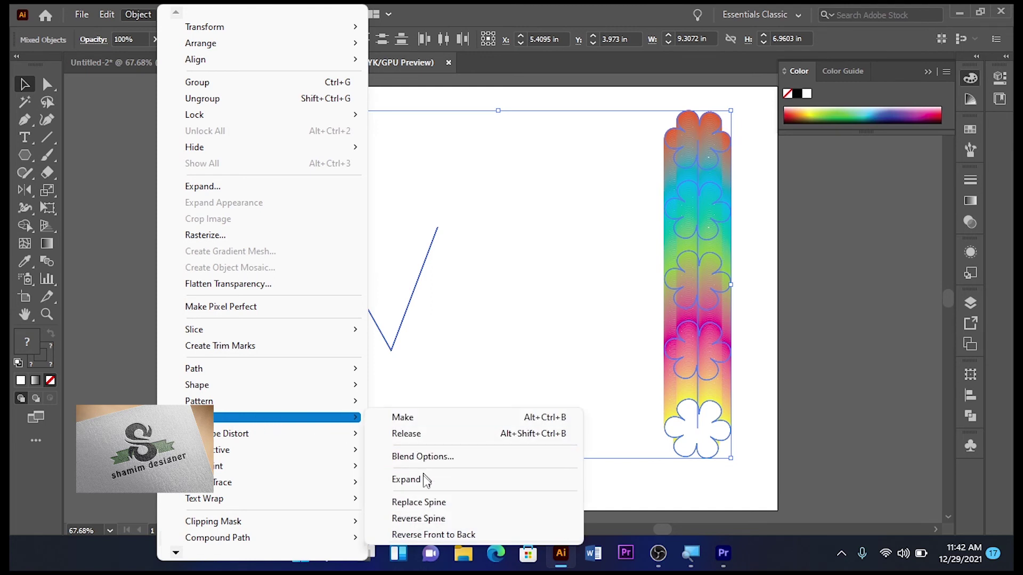
pyautogui.click(467, 504)
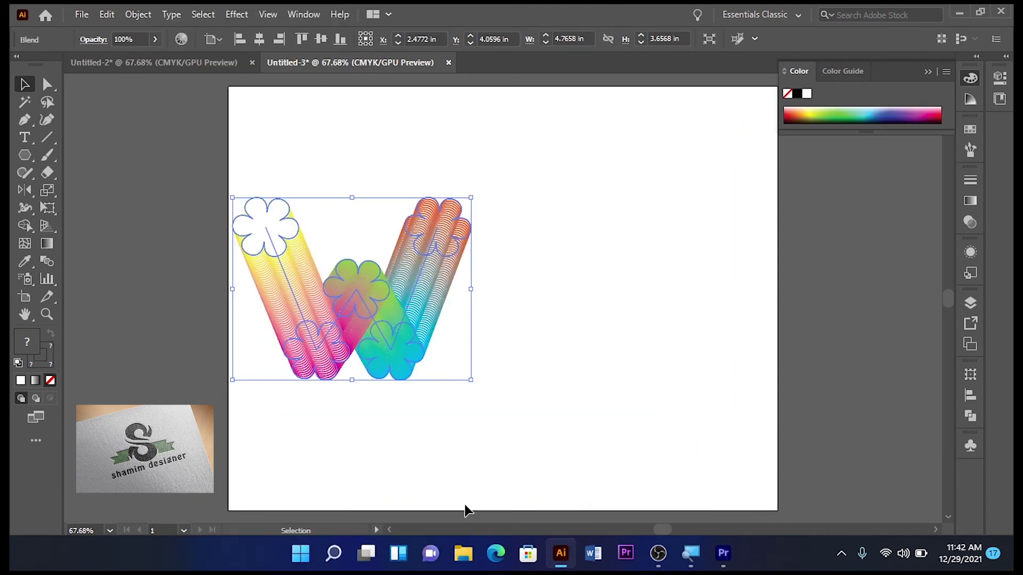
pyautogui.click(462, 469)
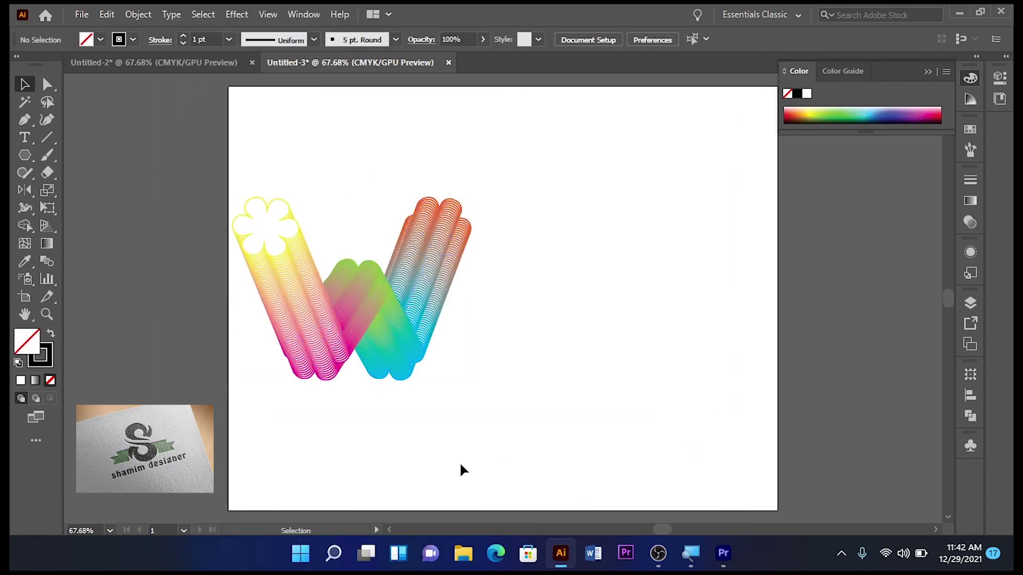
pyautogui.moveTo(377, 357); pyautogui.dragTo(378, 335)
pyautogui.click(424, 434)
# Step: Draw an open Z-shaped path about 3.5 in wide and 3.6 in high with the Pen tool beside the W-shaped blend
pyautogui.click(24, 119)
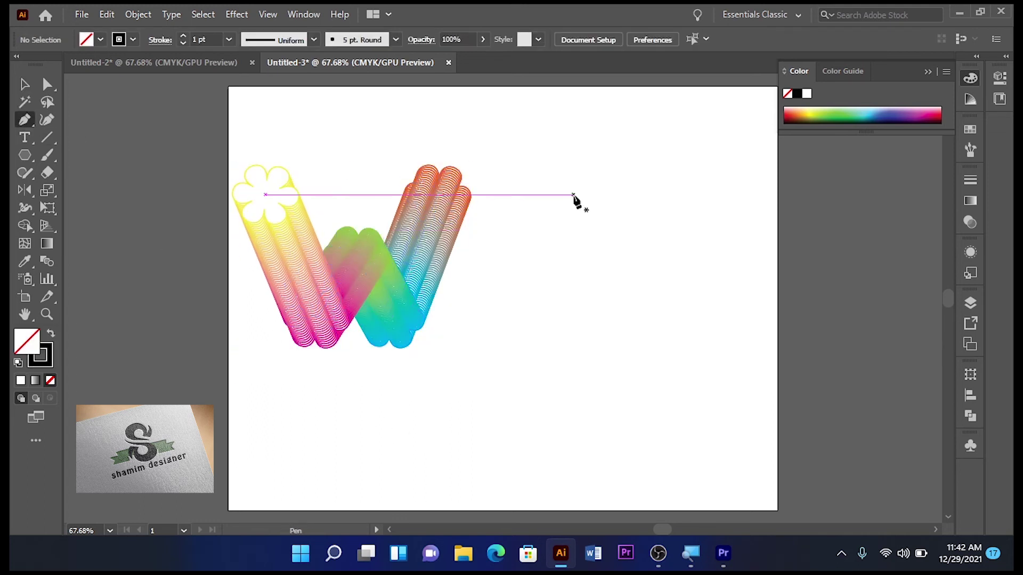
pyautogui.click(549, 195)
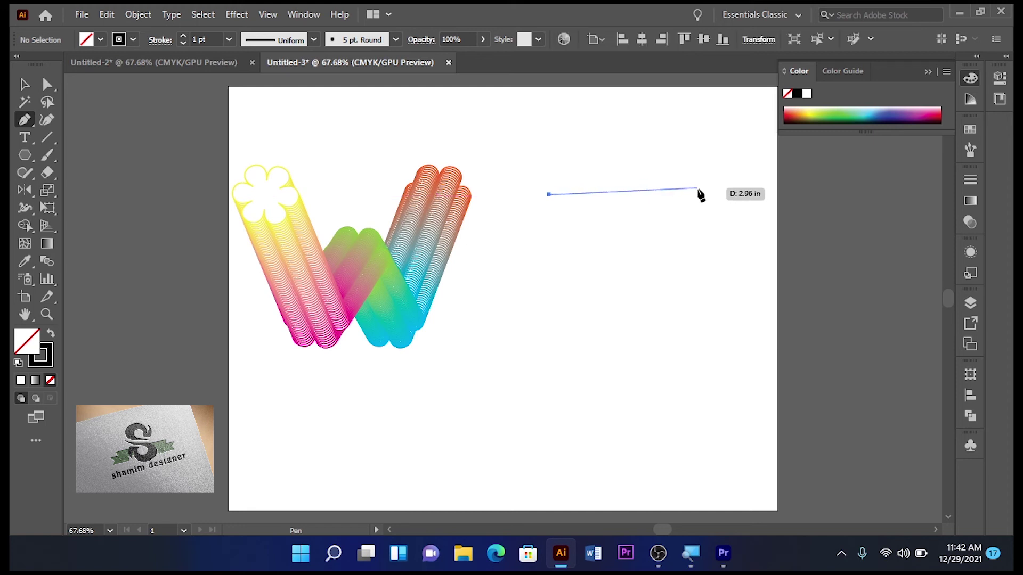
pyautogui.click(725, 194)
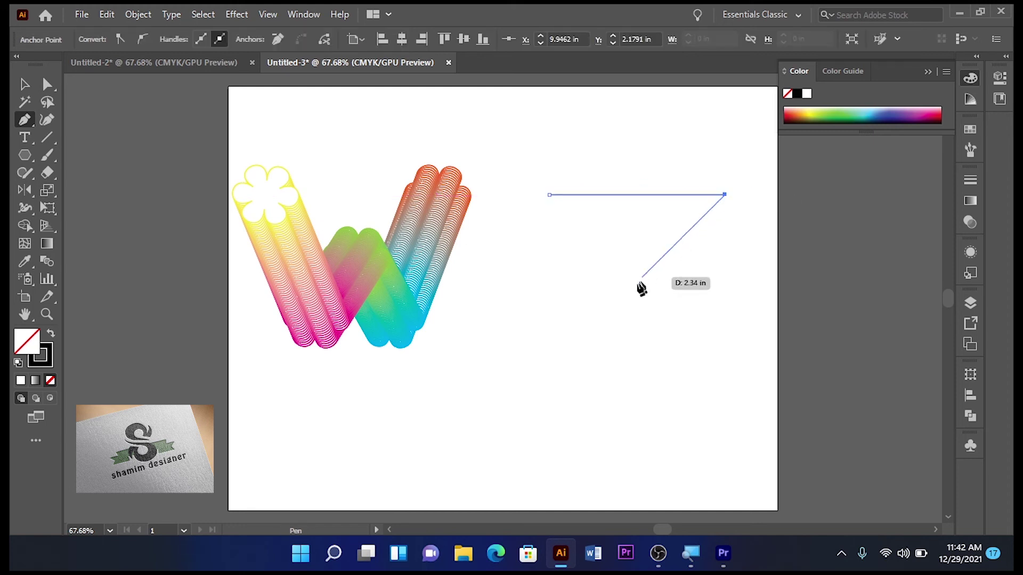
pyautogui.click(549, 374)
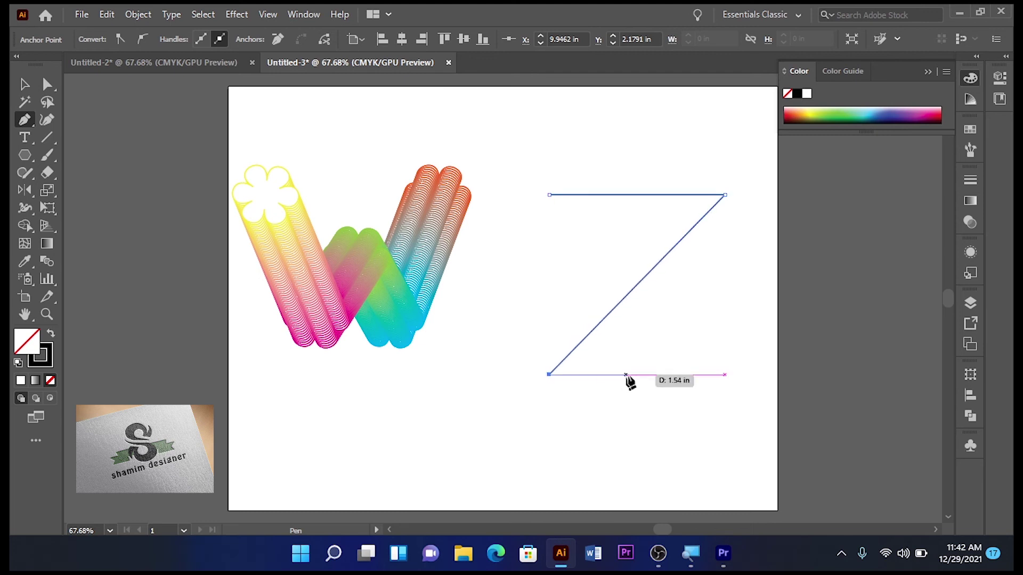
pyautogui.click(724, 374)
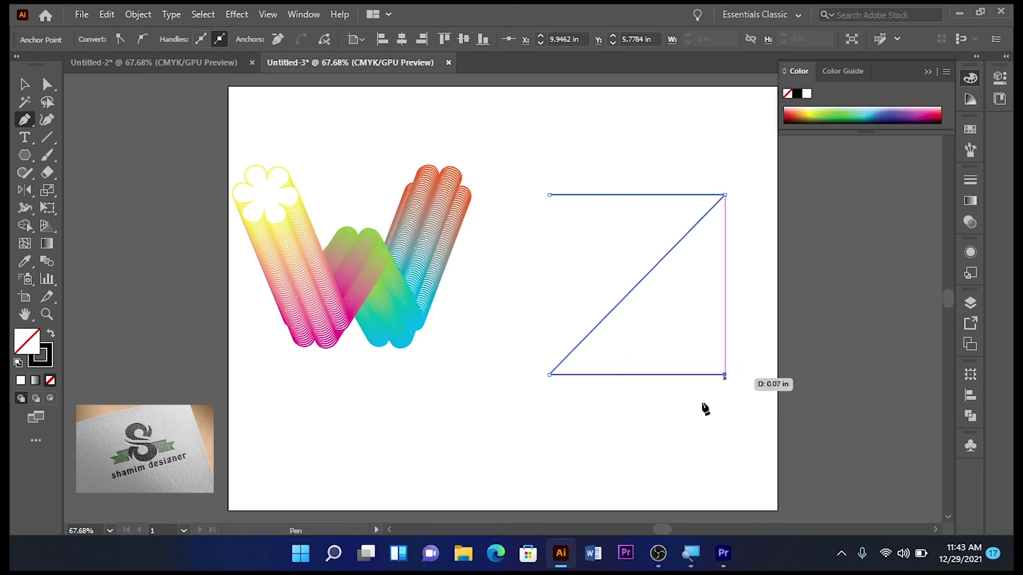
pyautogui.press('a')
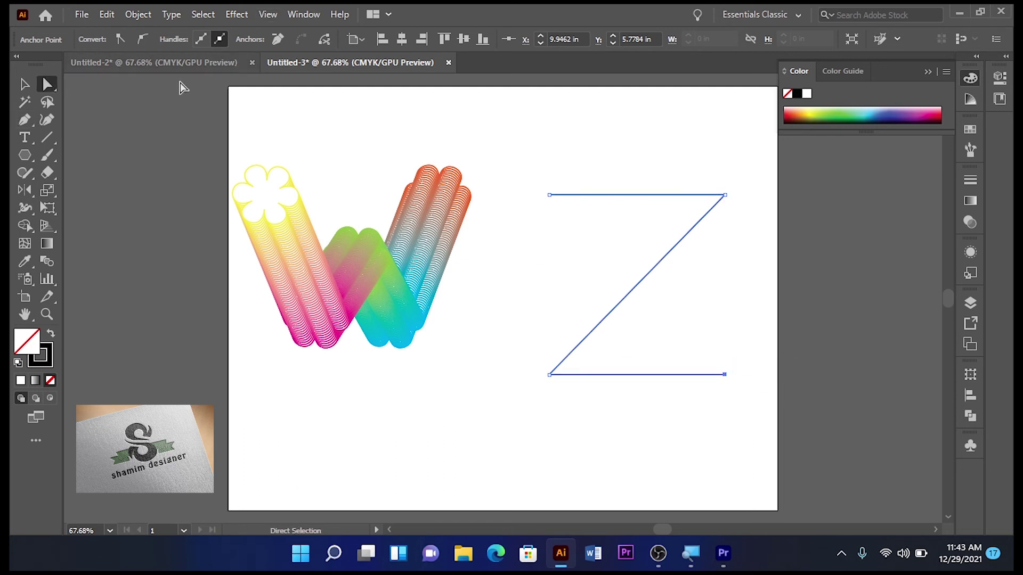
pyautogui.click(25, 85)
# Step: Duplicate the W-shaped flower blend and replace the copy's spine with the Z-shaped path
pyautogui.moveTo(423, 277); pyautogui.dragTo(447, 448)
pyautogui.moveTo(426, 313); pyautogui.dragTo(615, 403)
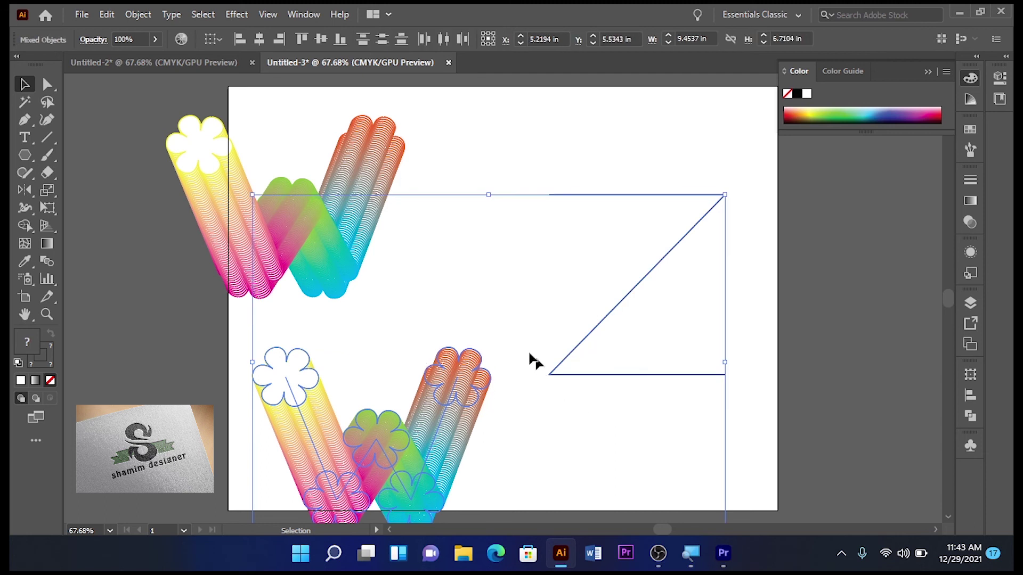
pyautogui.click(137, 14)
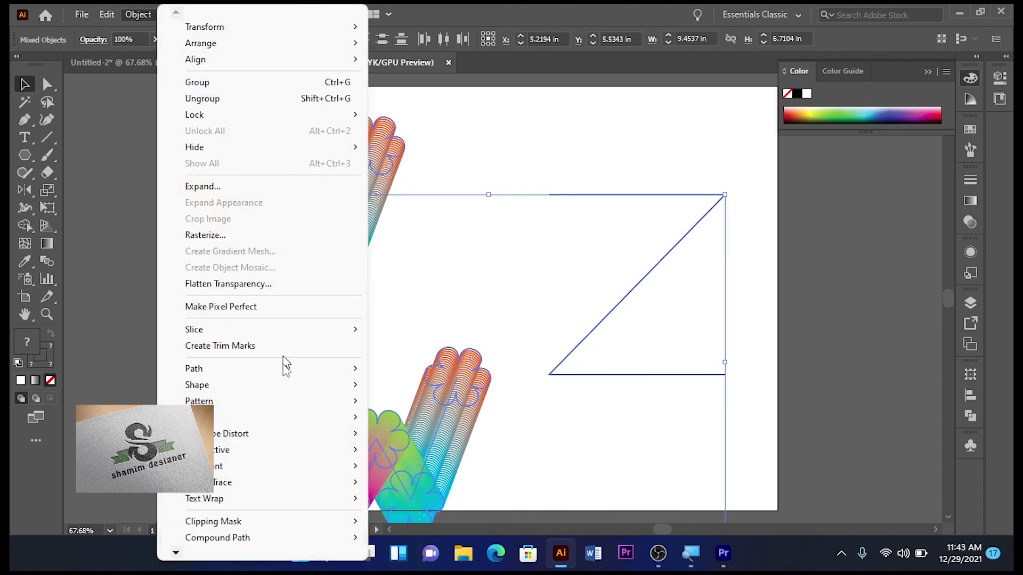
pyautogui.moveTo(266, 417)
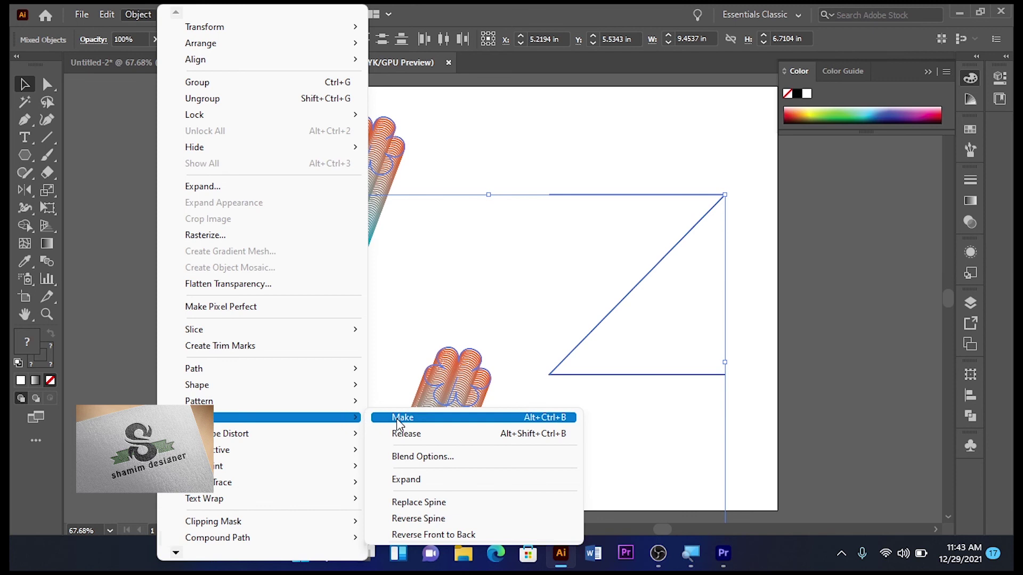
pyautogui.click(437, 504)
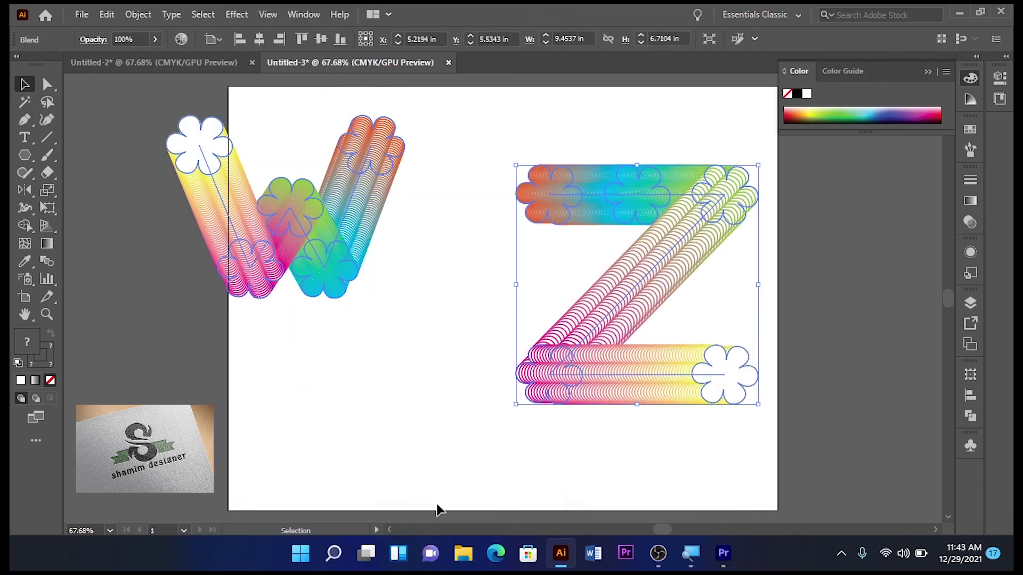
pyautogui.click(449, 432)
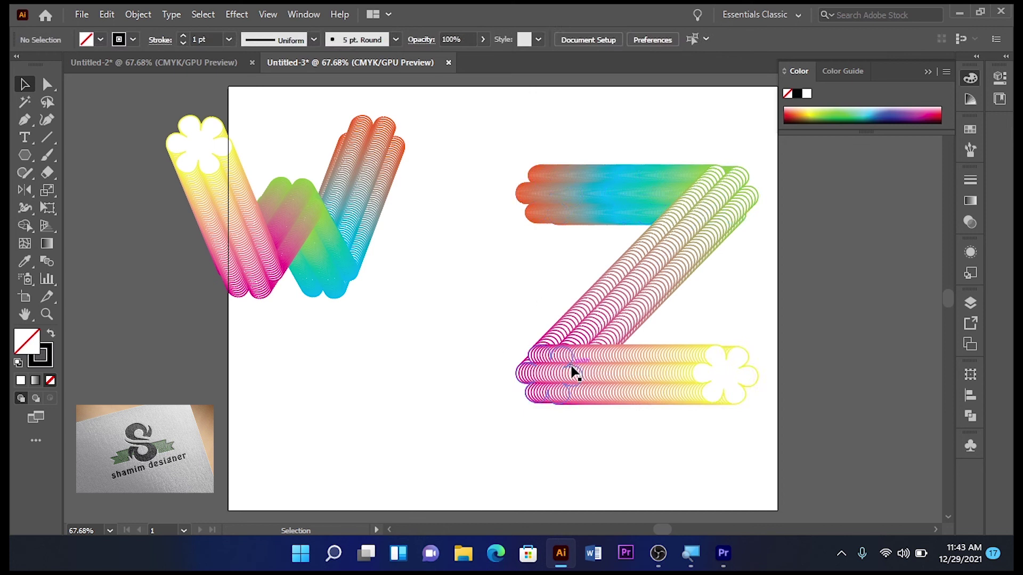
# Step: Shift the Z-shaped blend slightly left and reverse its spine so the colours run the opposite way
pyautogui.moveTo(612, 292); pyautogui.dragTo(600, 300)
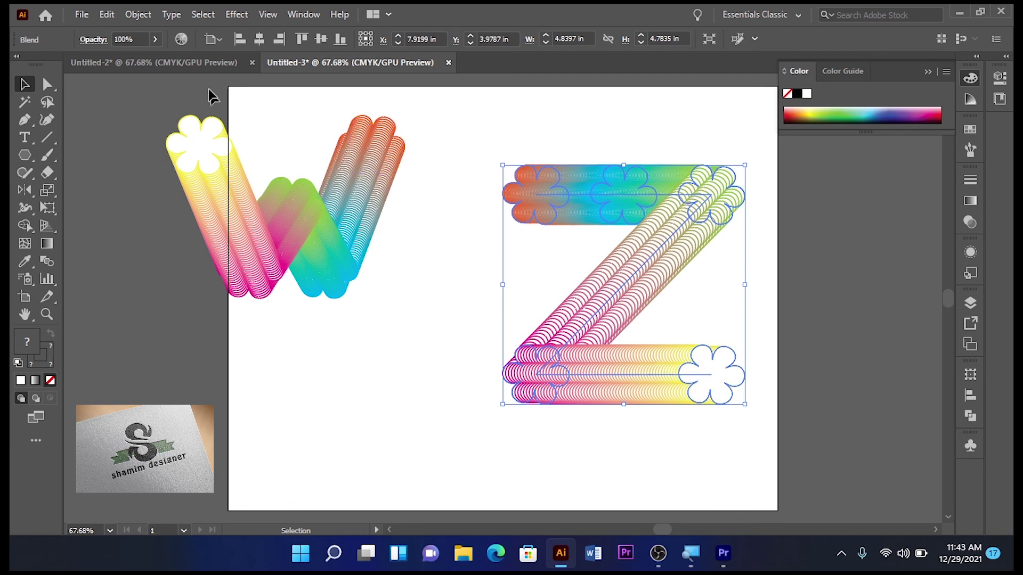
pyautogui.click(145, 19)
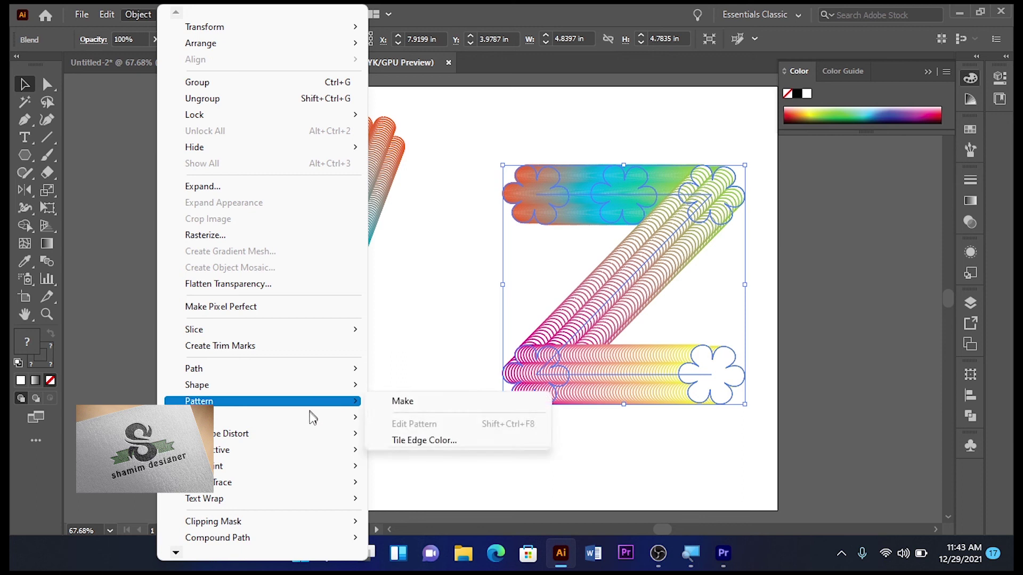
pyautogui.moveTo(314, 418)
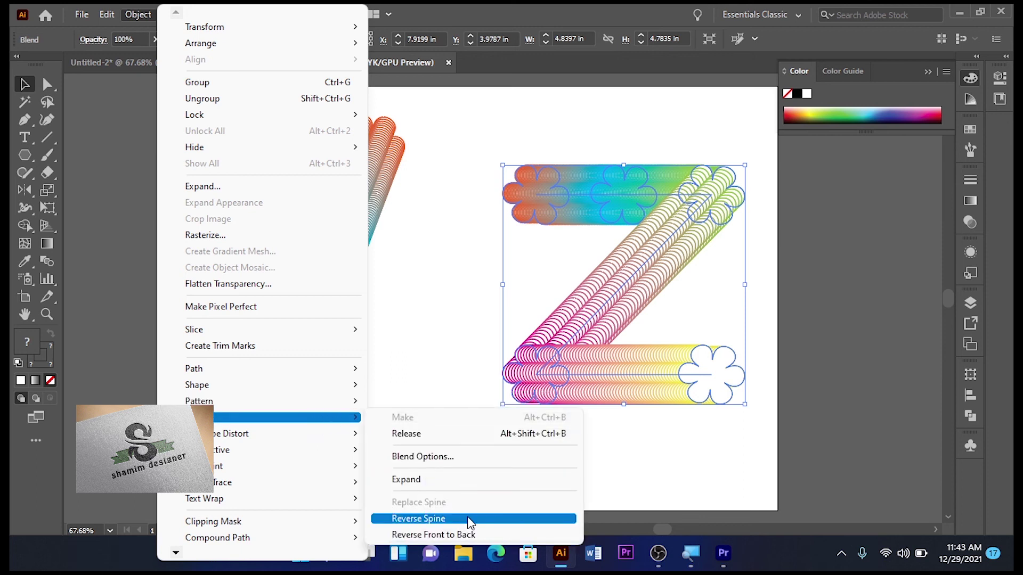
pyautogui.click(469, 519)
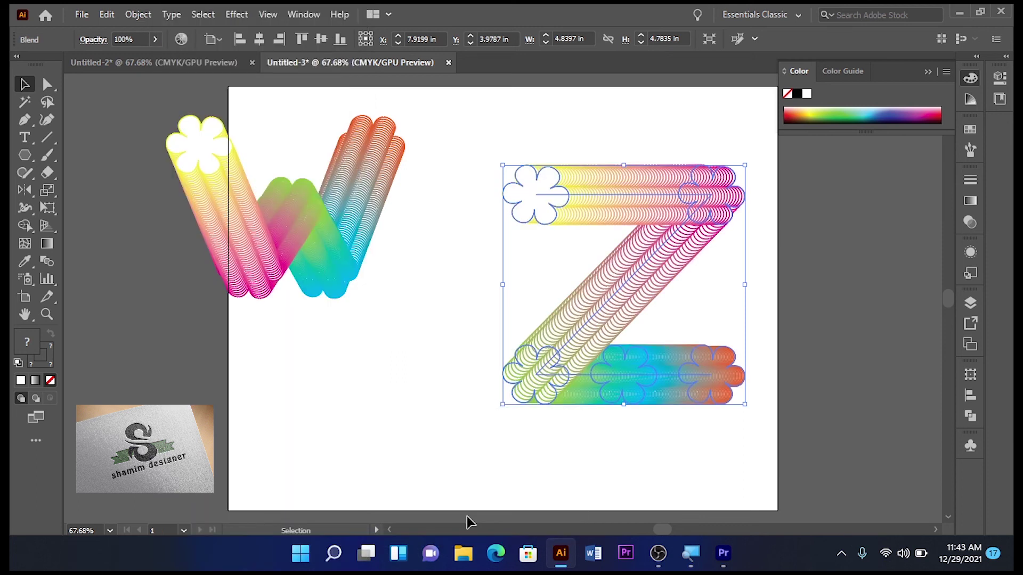
pyautogui.click(496, 470)
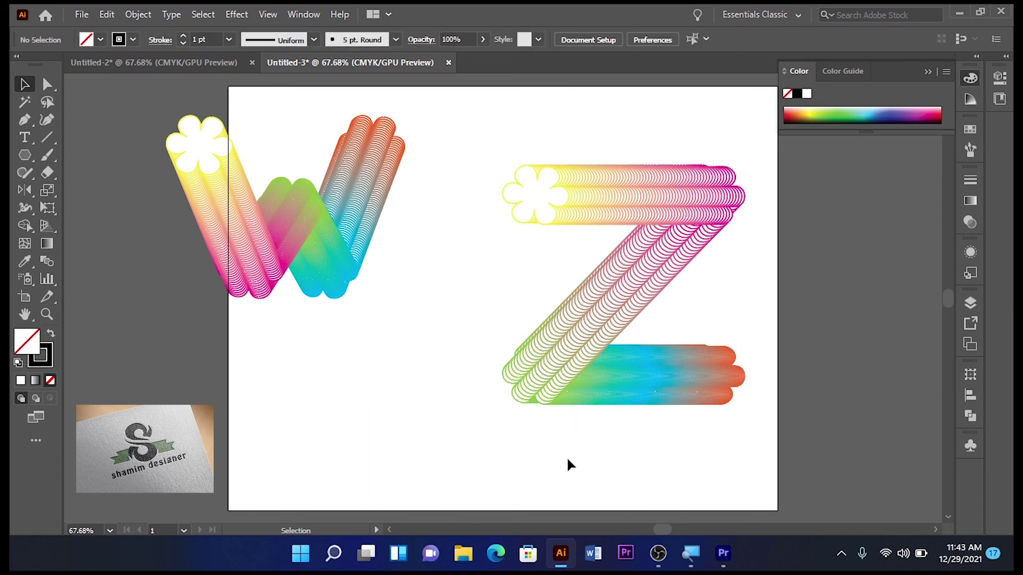
# Step: Reverse the Z-shaped blend's stacking order with Reverse Front to Back and deselect it
pyautogui.click(580, 383)
pyautogui.click(138, 15)
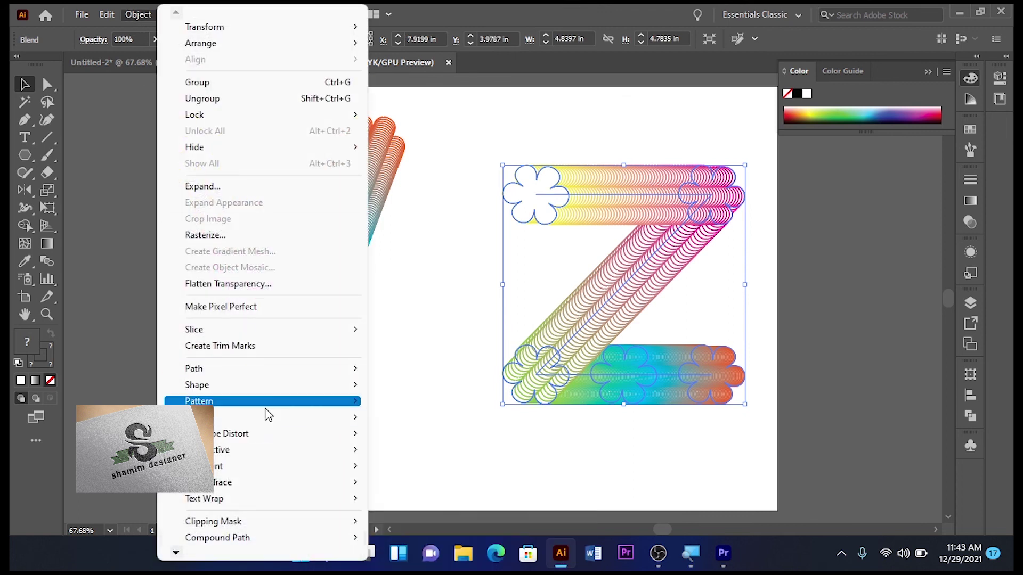
pyautogui.moveTo(265, 409)
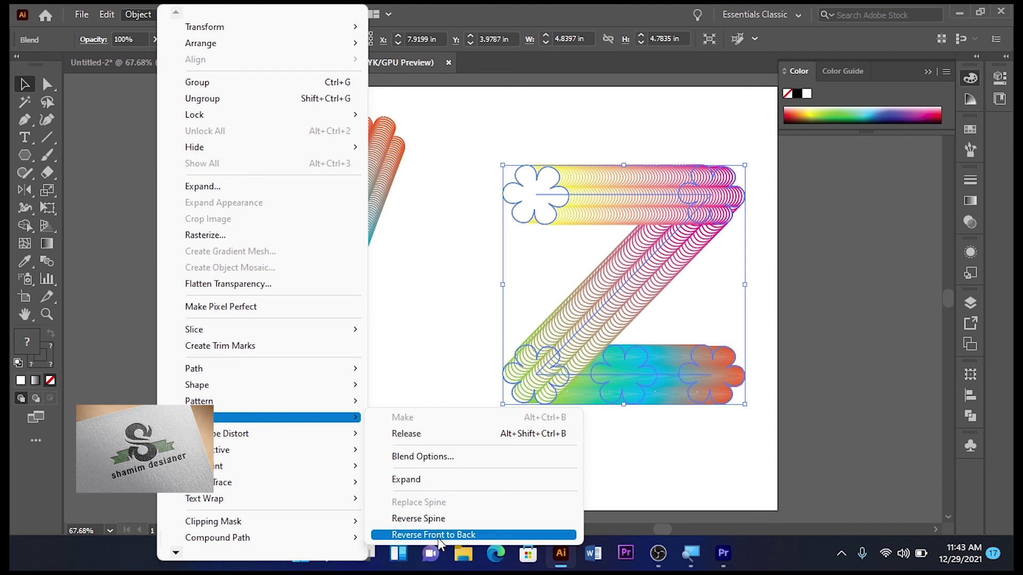
pyautogui.click(438, 535)
pyautogui.click(455, 474)
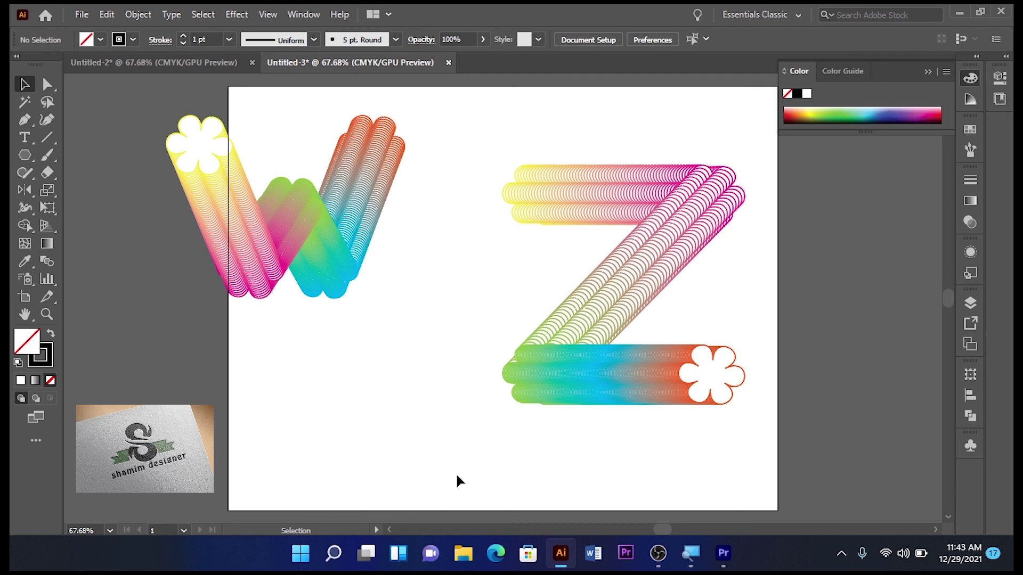
# Step: Move the W-shaped blend fully onto the artboard beside the Z and expand it into separate objects
pyautogui.moveTo(328, 254); pyautogui.dragTo(409, 339)
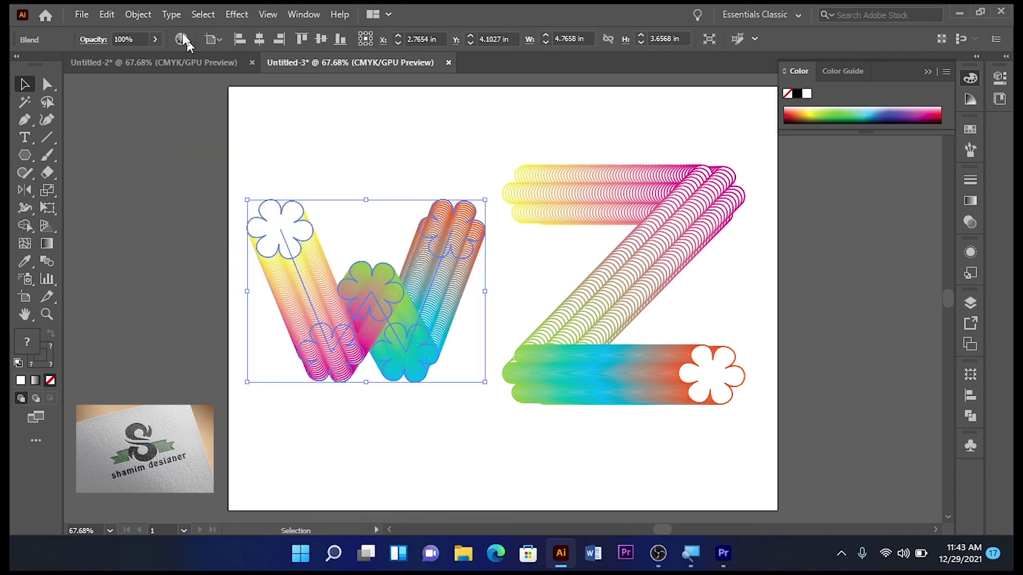
pyautogui.click(139, 15)
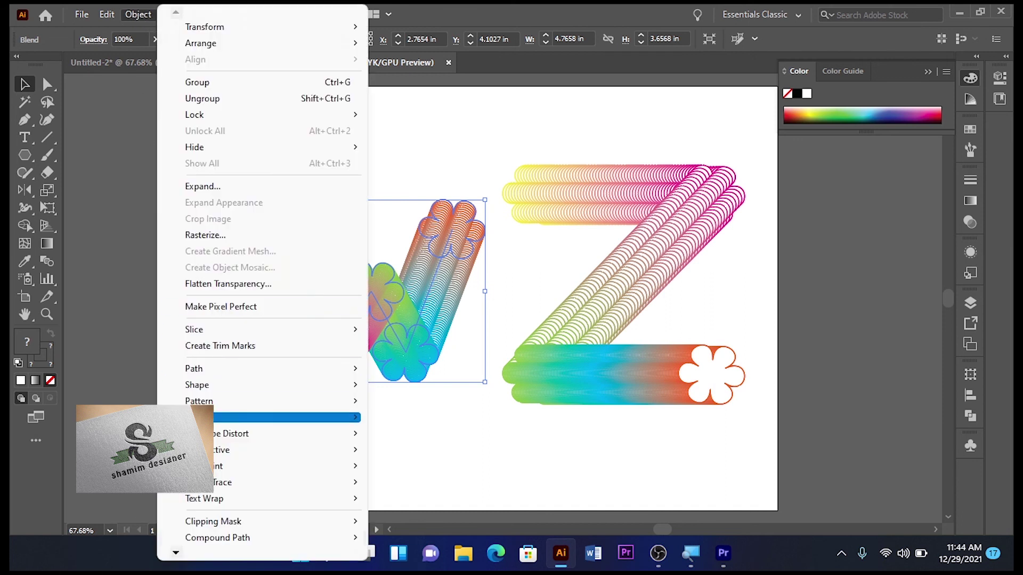
pyautogui.moveTo(235, 422)
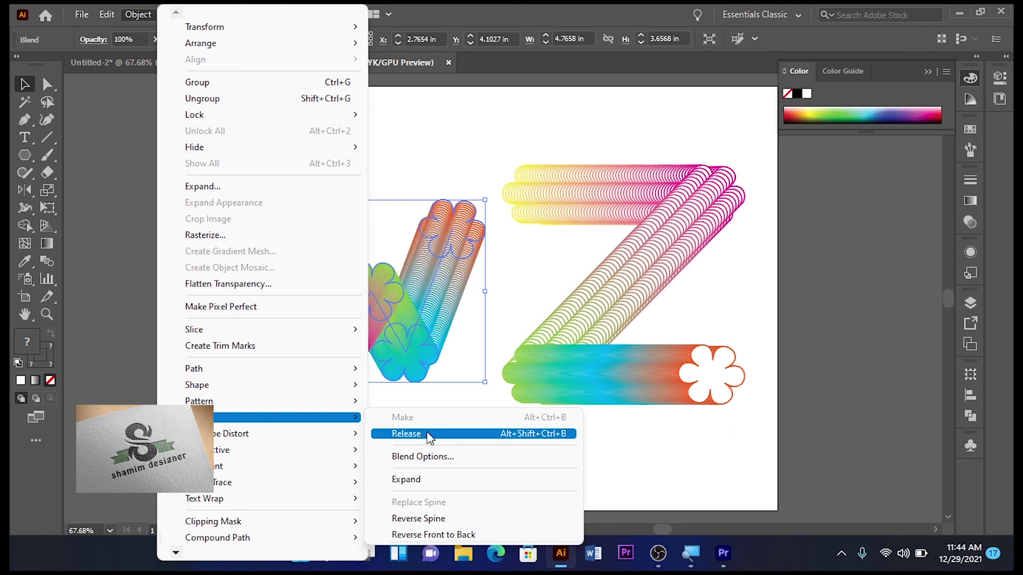
pyautogui.click(434, 482)
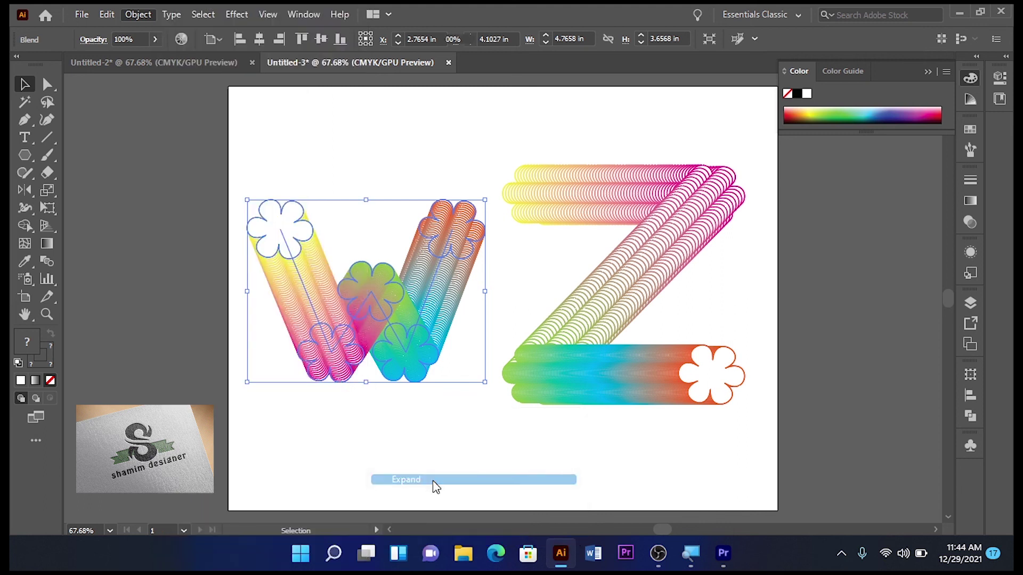
# Step: Ungroup the expanded W-shaped artwork and clear the selection
pyautogui.rightClick(395, 317)
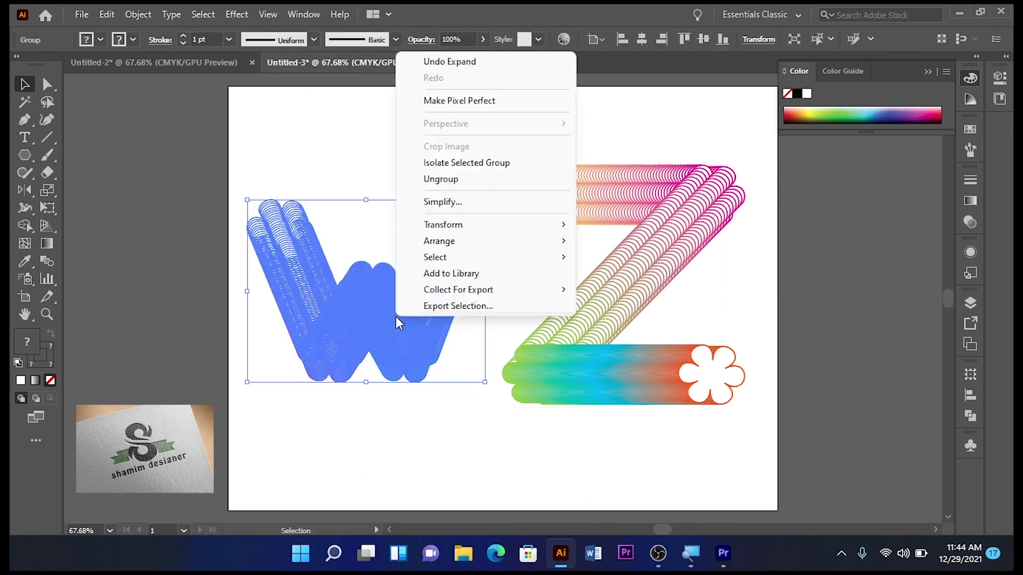
pyautogui.click(469, 181)
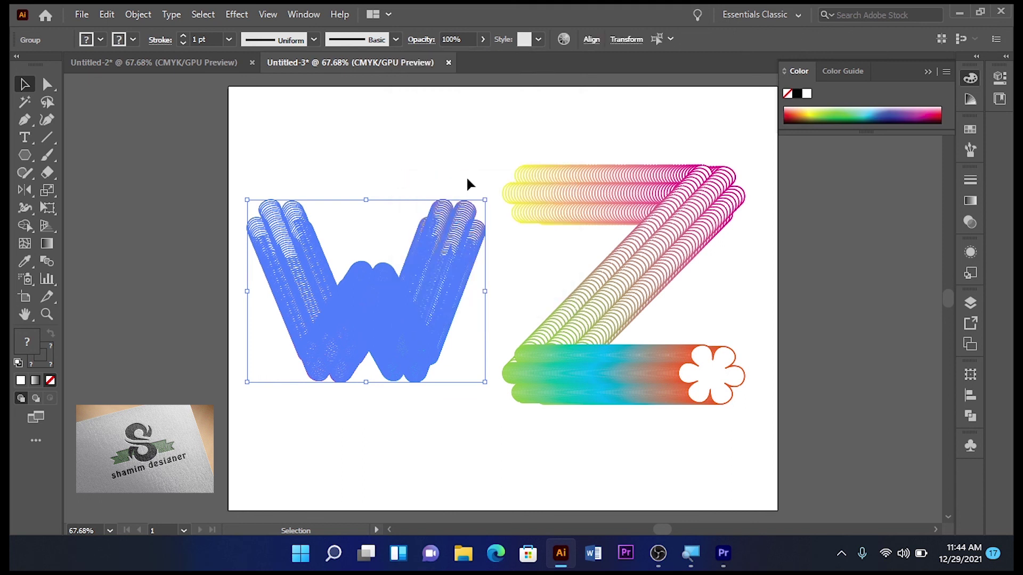
pyautogui.click(440, 145)
# Step: Pull several individual flowers out of both outer arms of the ungrouped W and place them around it
pyautogui.moveTo(440, 267)
pyautogui.mouseDown()
pyautogui.moveTo(478, 145)
pyautogui.moveTo(470, 124)
pyautogui.mouseUp()
pyautogui.moveTo(447, 258); pyautogui.dragTo(354, 115)
pyautogui.moveTo(300, 291); pyautogui.dragTo(221, 337)
pyautogui.moveTo(308, 320); pyautogui.dragTo(251, 401)
pyautogui.moveTo(331, 343); pyautogui.dragTo(290, 419)
pyautogui.moveTo(343, 367); pyautogui.dragTo(315, 392)
pyautogui.moveTo(436, 309); pyautogui.dragTo(468, 347)
pyautogui.moveTo(450, 277)
pyautogui.mouseDown()
pyautogui.moveTo(464, 312)
pyautogui.moveTo(457, 247)
pyautogui.moveTo(509, 260)
pyautogui.mouseUp()
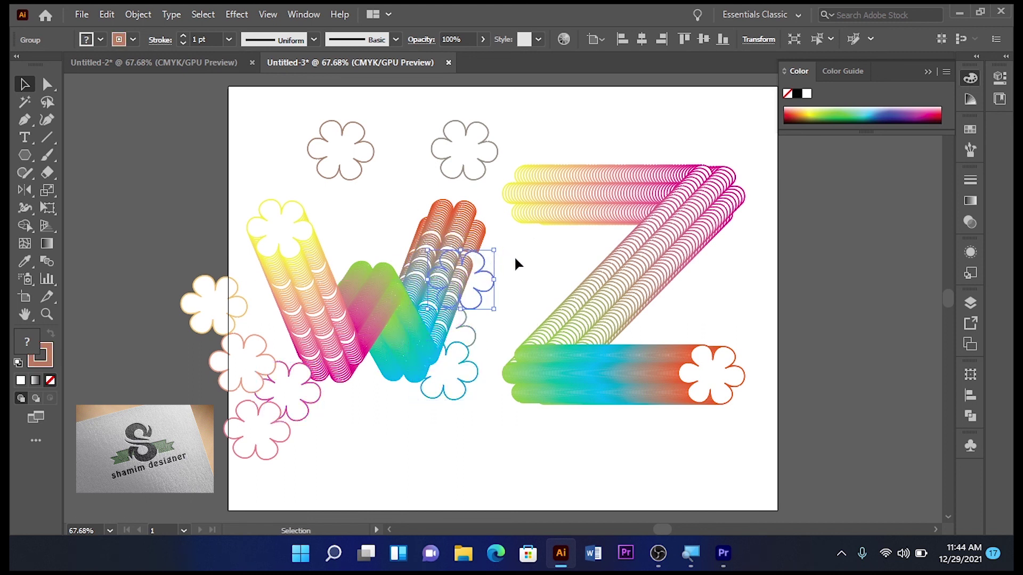